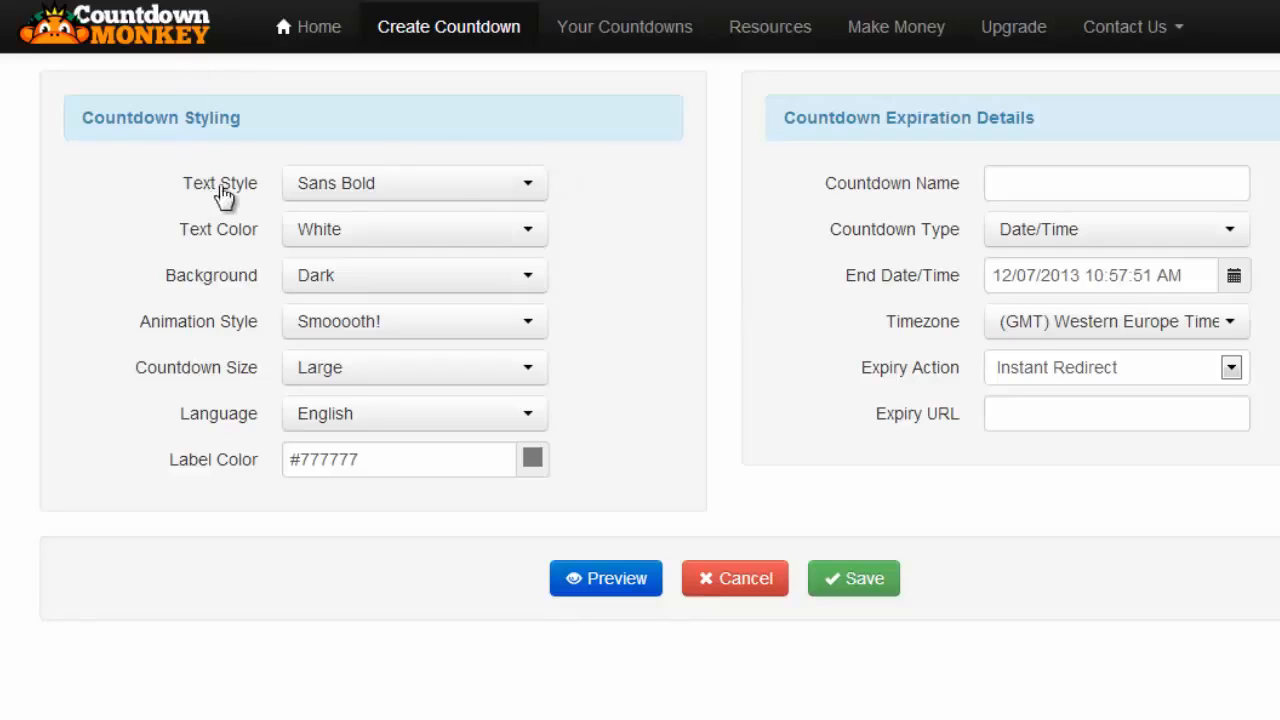
# Choose the Sans Bold text style and preview the countdown, closing the preview when done
pyautogui.click(424, 197)
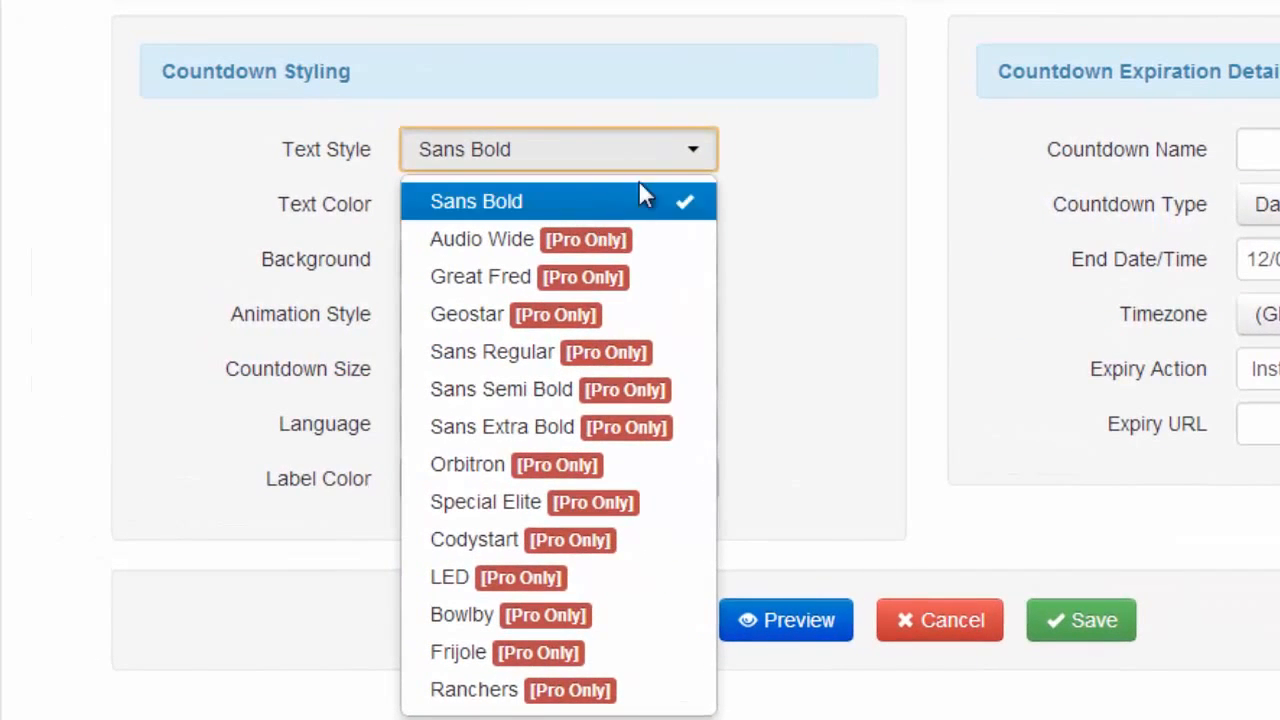
pyautogui.click(646, 208)
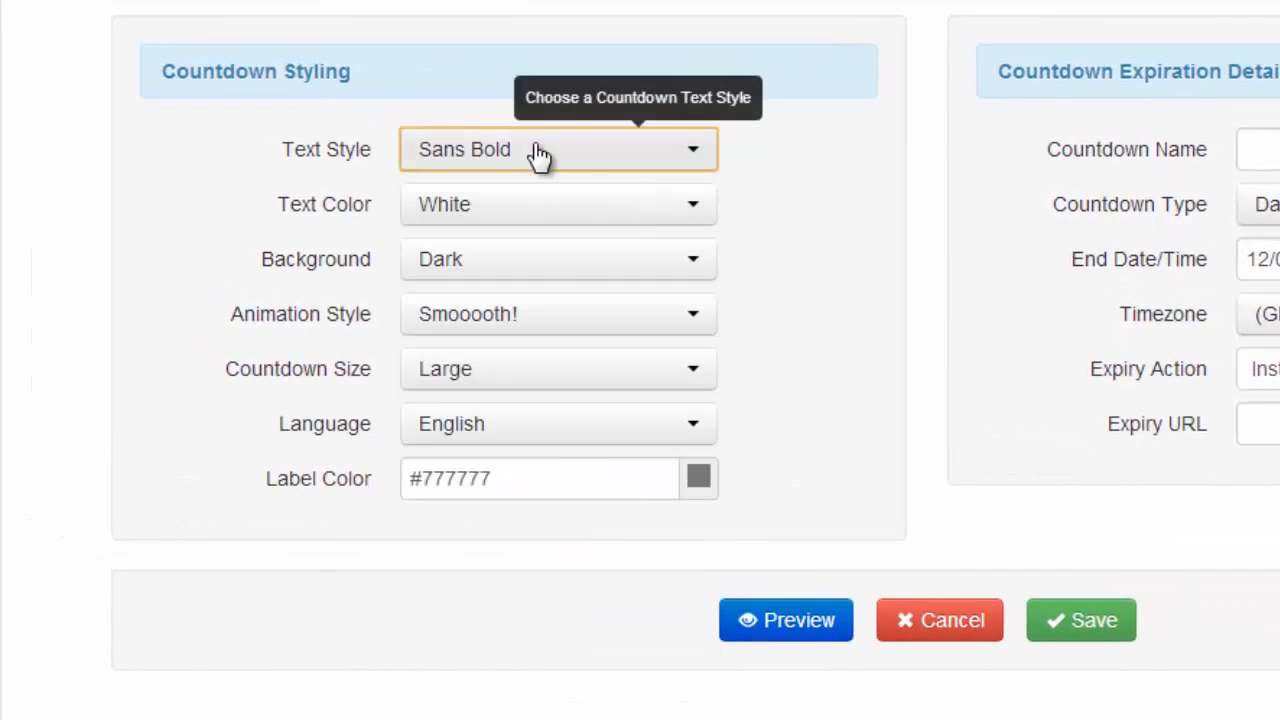
pyautogui.click(797, 624)
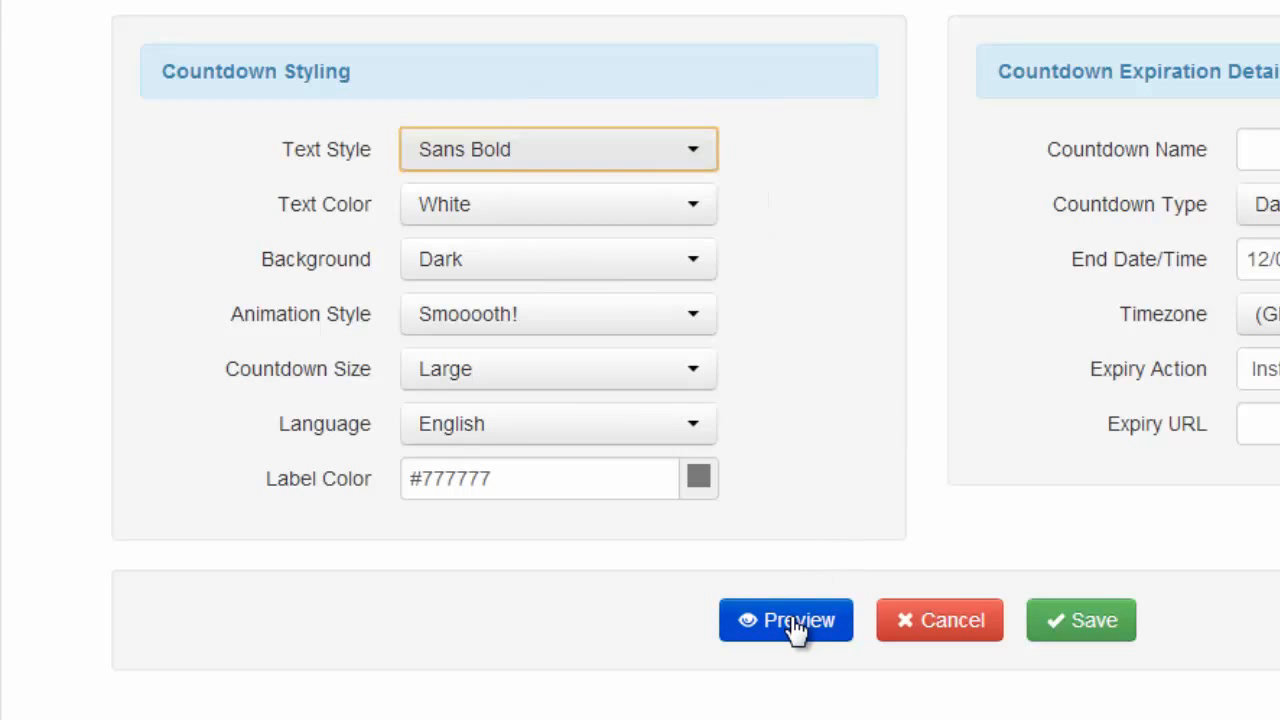
pyautogui.click(797, 624)
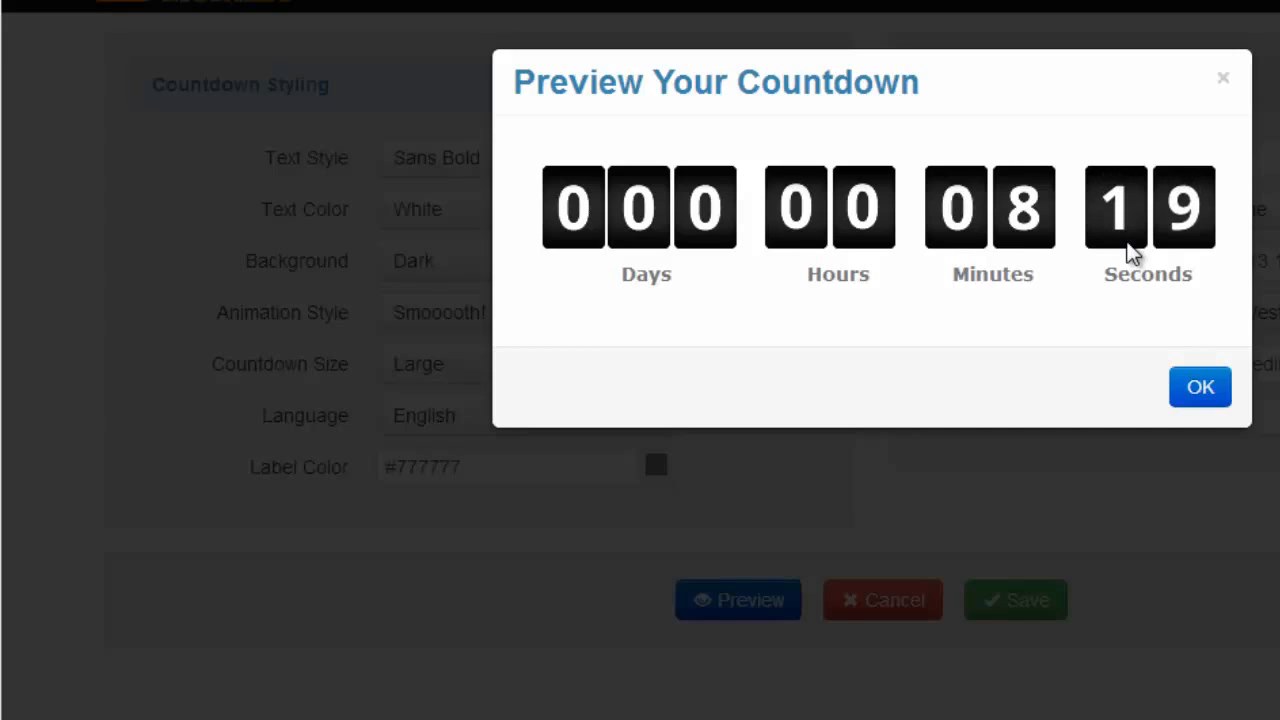
pyautogui.click(1201, 390)
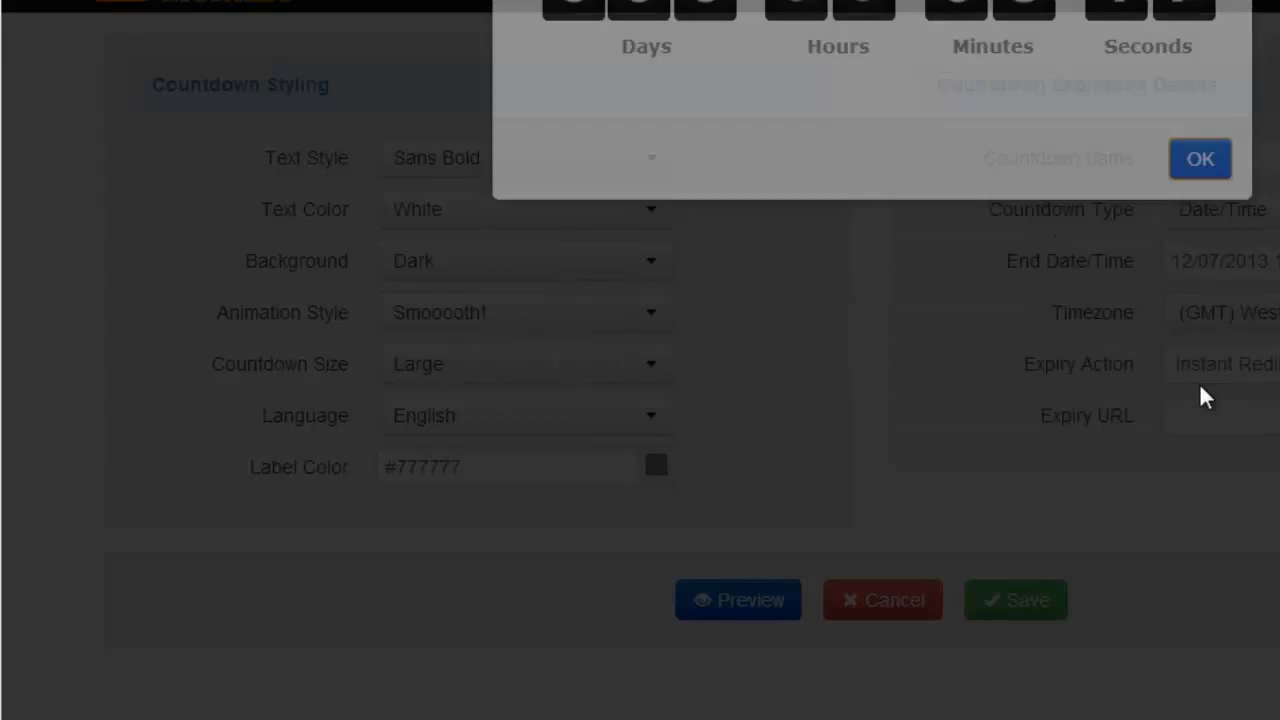
# Try to set the text style to the Pro-only Geostar font and dismiss the upgrade offer
pyautogui.click(430, 165)
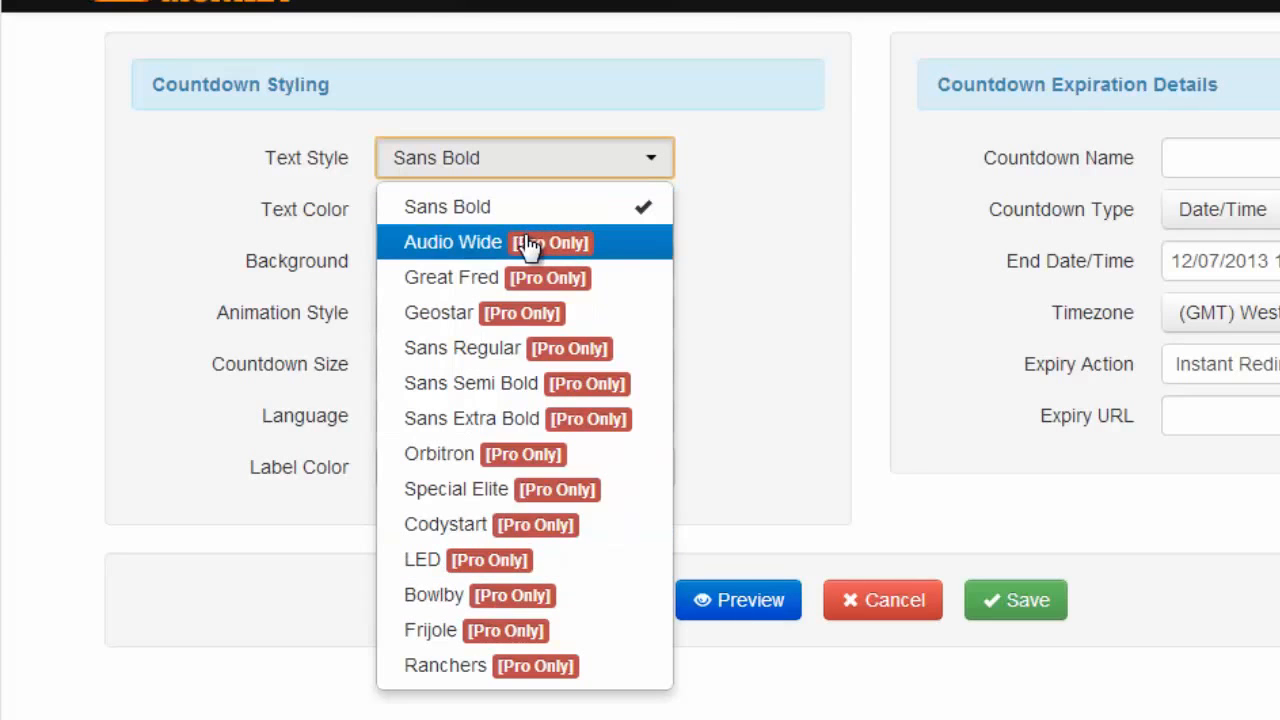
pyautogui.click(531, 312)
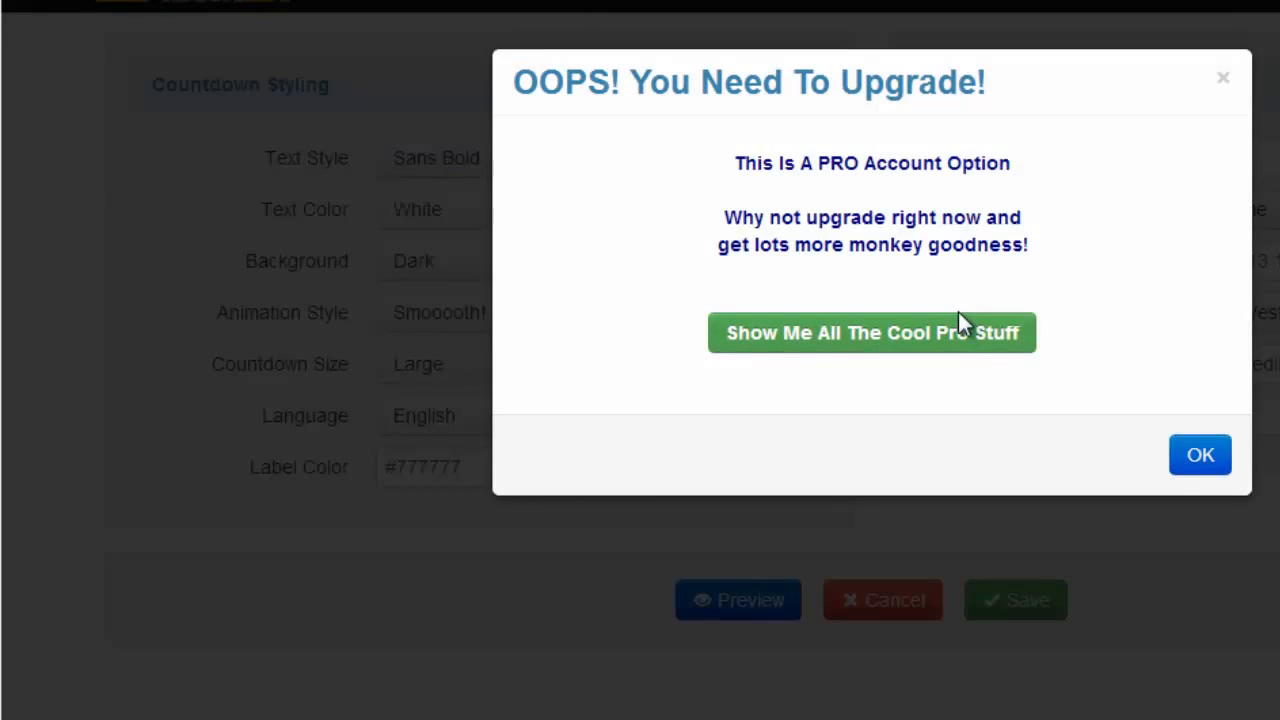
pyautogui.click(1205, 466)
# Set the countdown text color to Yellow and check it in the preview
pyautogui.click(500, 263)
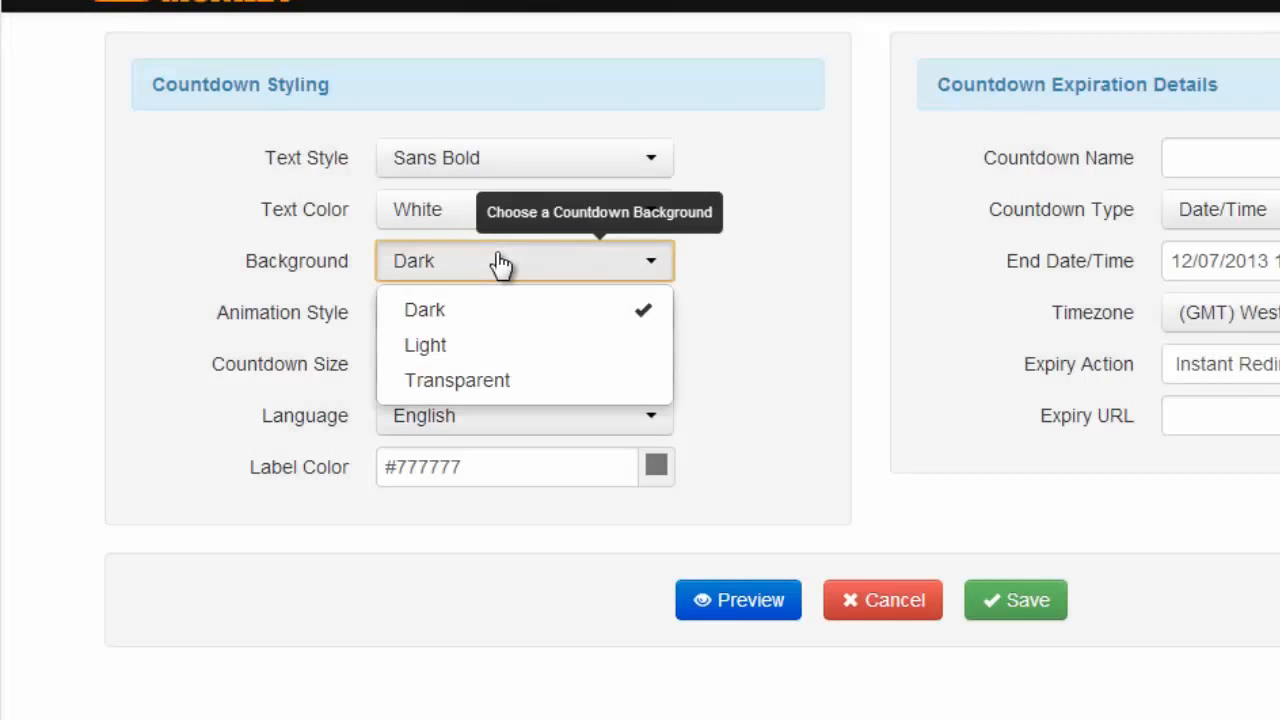
pyautogui.click(497, 226)
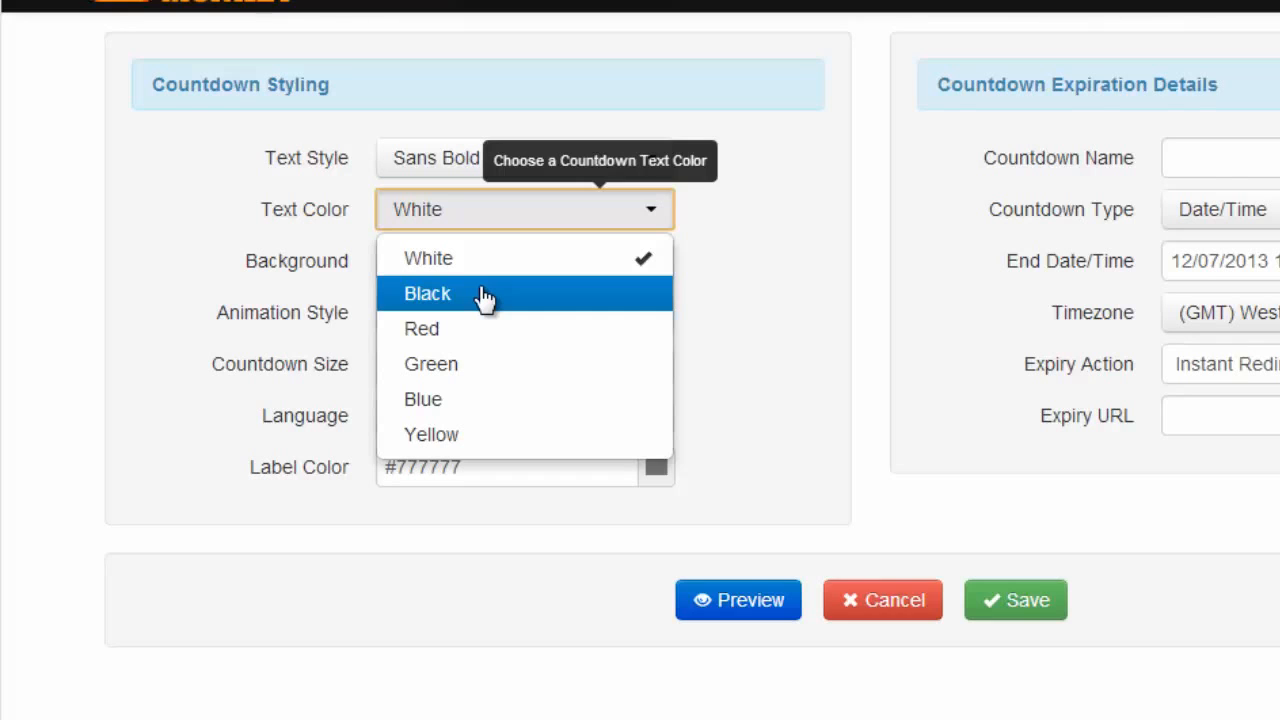
pyautogui.click(477, 438)
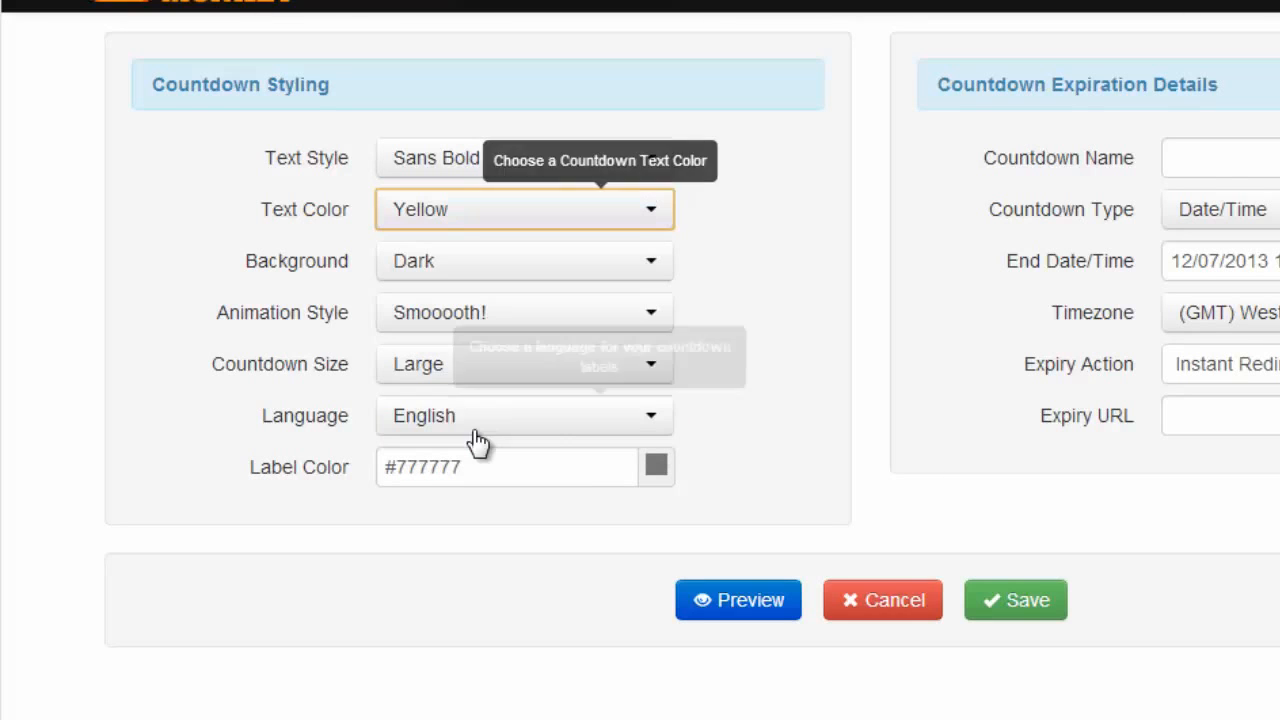
pyautogui.click(767, 603)
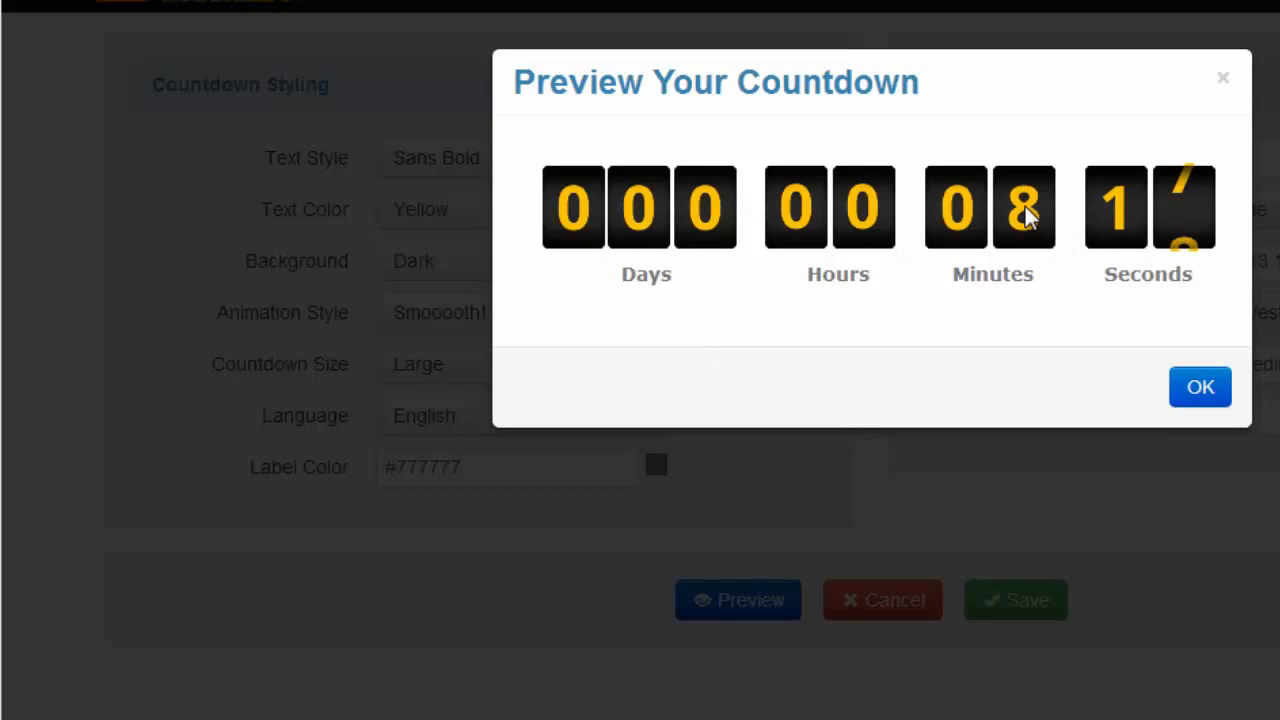
pyautogui.click(1200, 386)
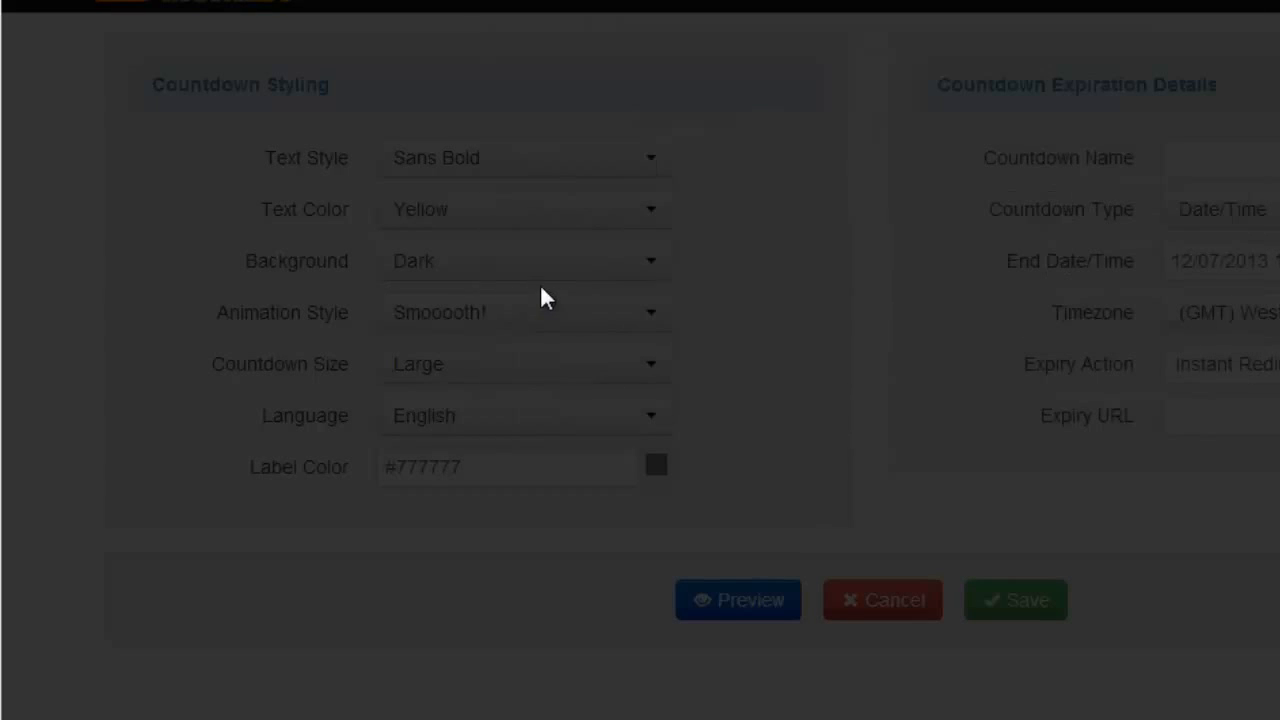
# Set the countdown text color to Green and check it in the preview
pyautogui.click(535, 212)
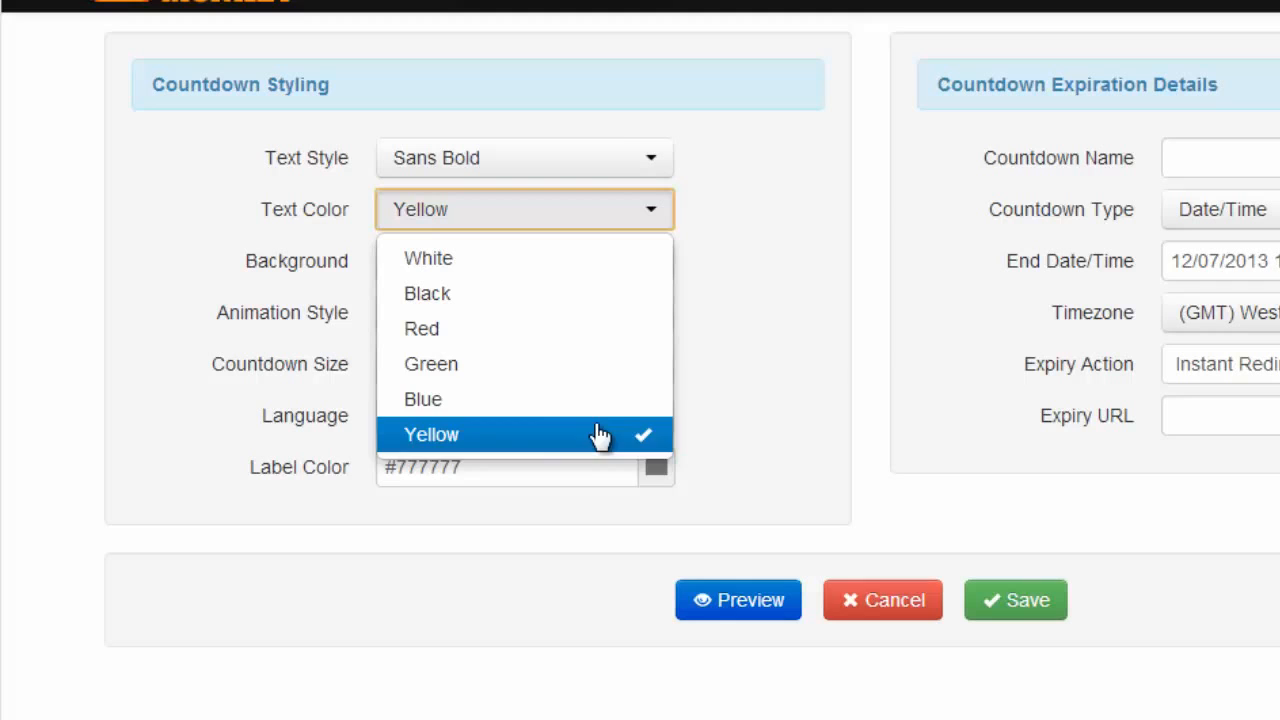
pyautogui.click(597, 363)
pyautogui.click(745, 603)
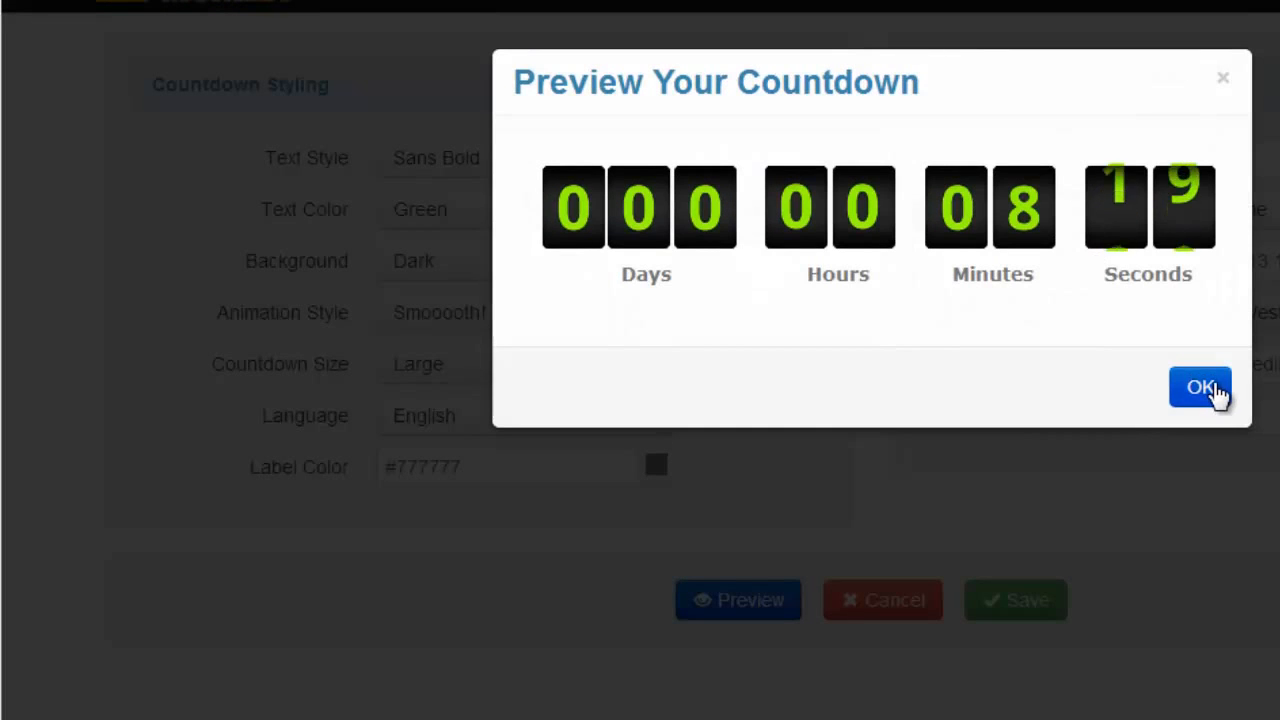
pyautogui.click(1210, 388)
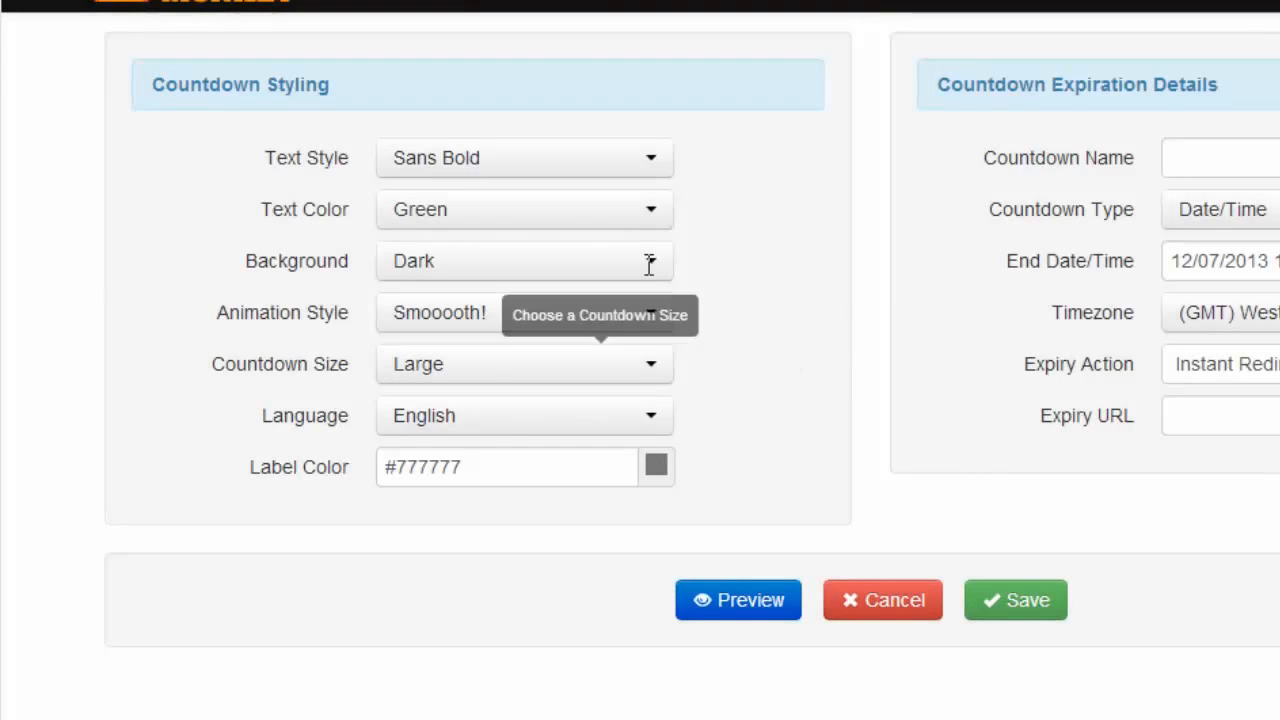
# Set the countdown text color back to White
pyautogui.click(600, 215)
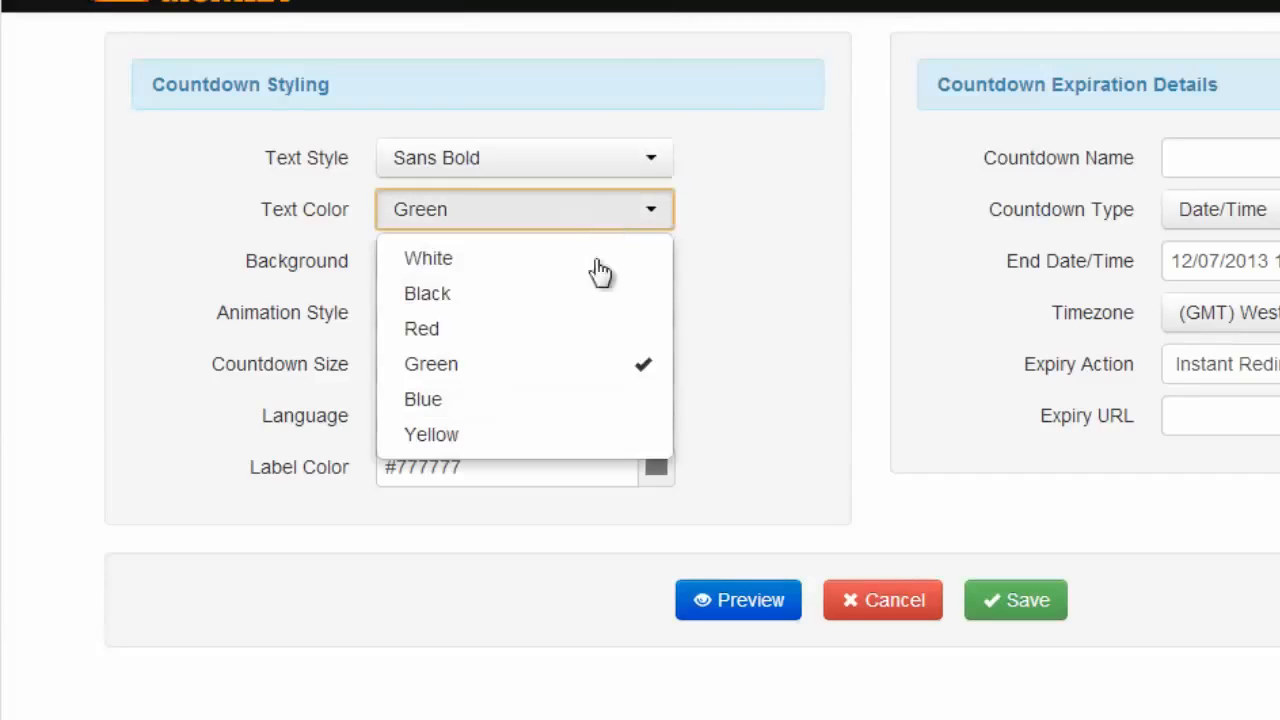
pyautogui.click(594, 262)
pyautogui.click(615, 266)
pyautogui.click(792, 236)
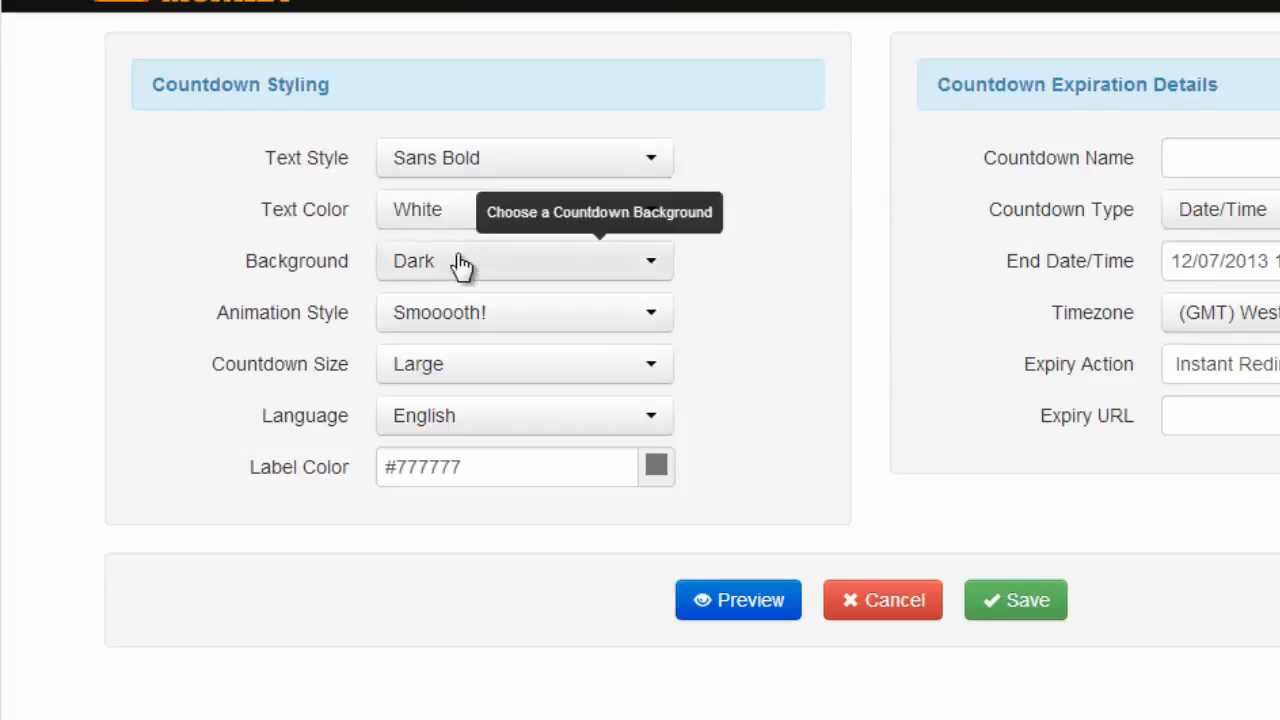
# Try the Transparent countdown background and switch it to Light, keeping the text color as it is
pyautogui.click(579, 276)
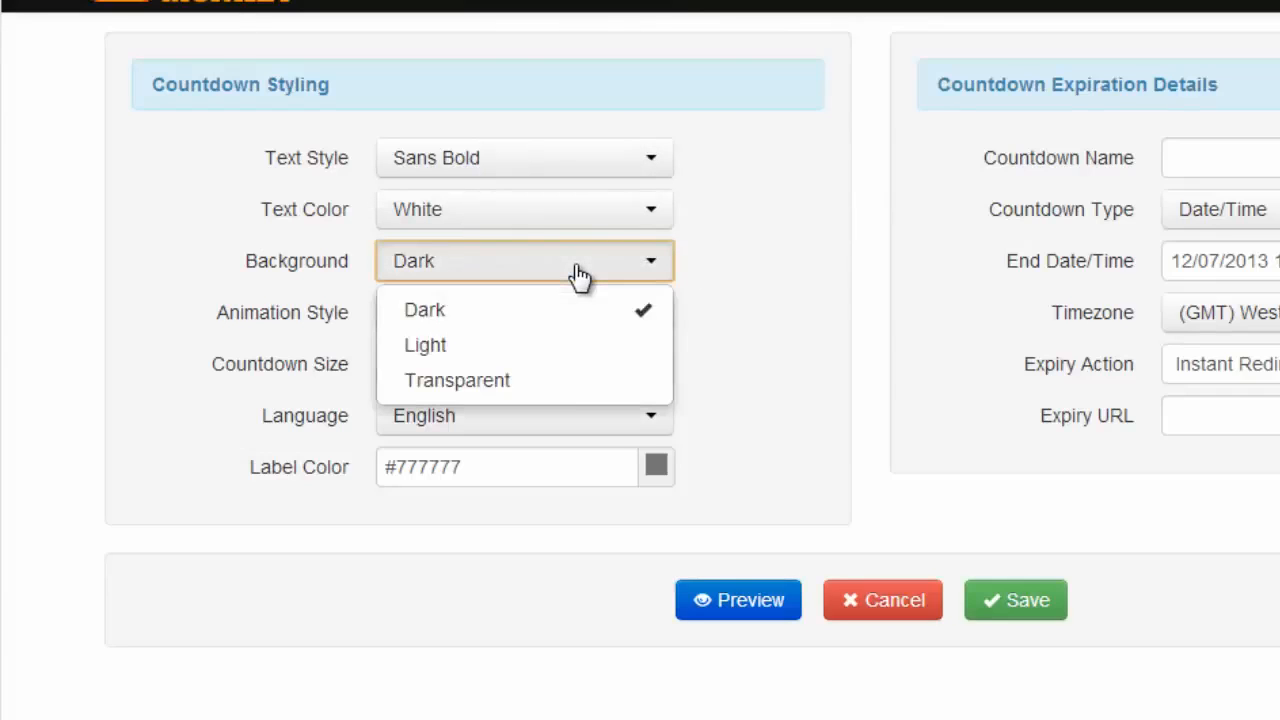
pyautogui.click(560, 382)
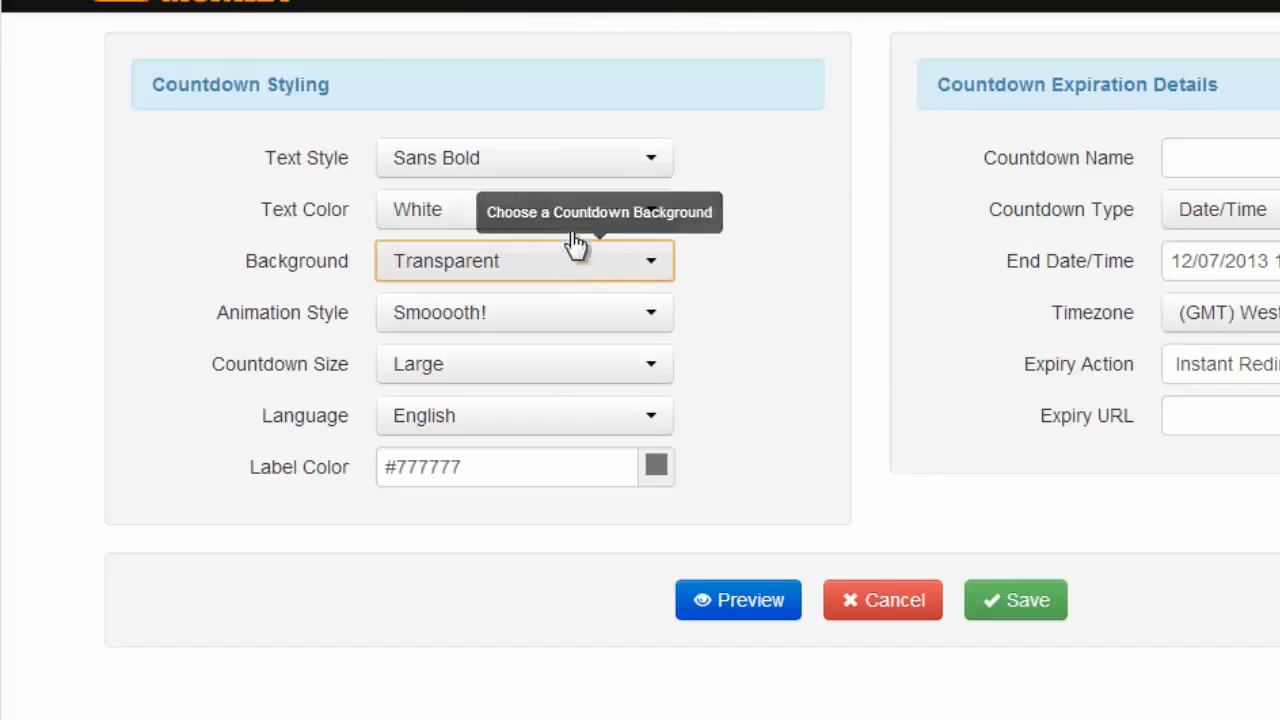
pyautogui.click(581, 287)
pyautogui.click(579, 348)
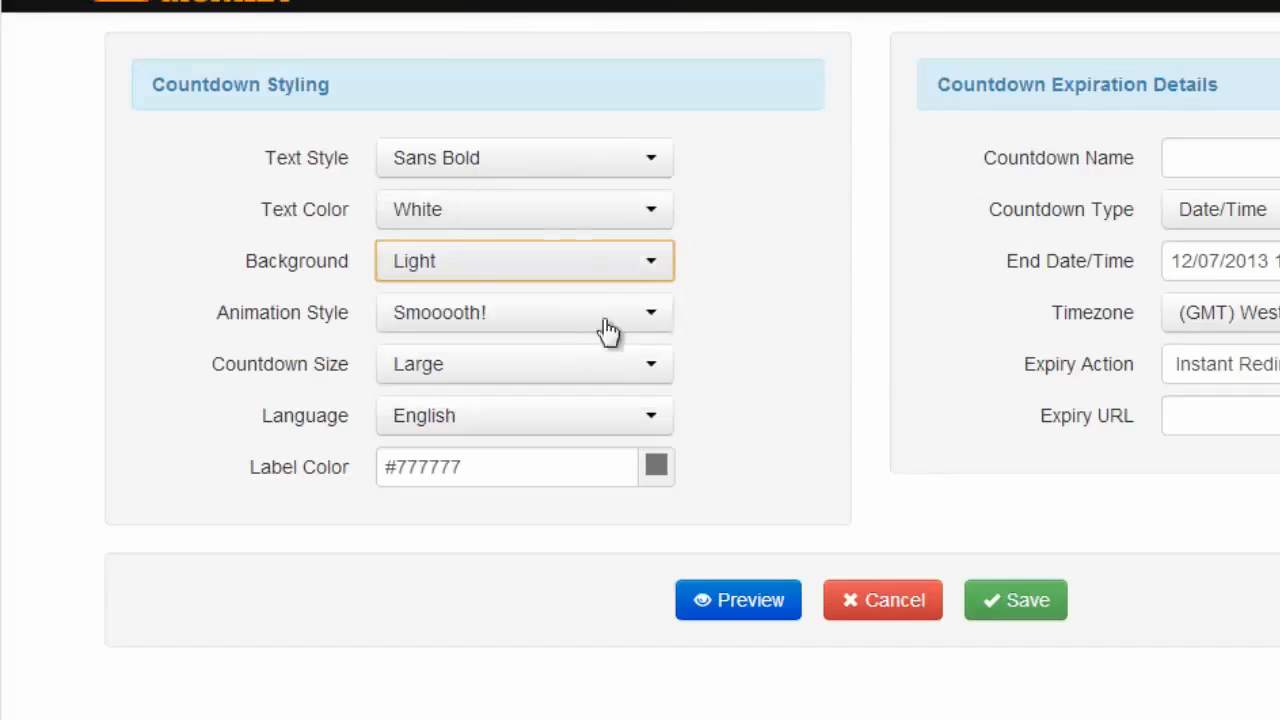
pyautogui.click(643, 224)
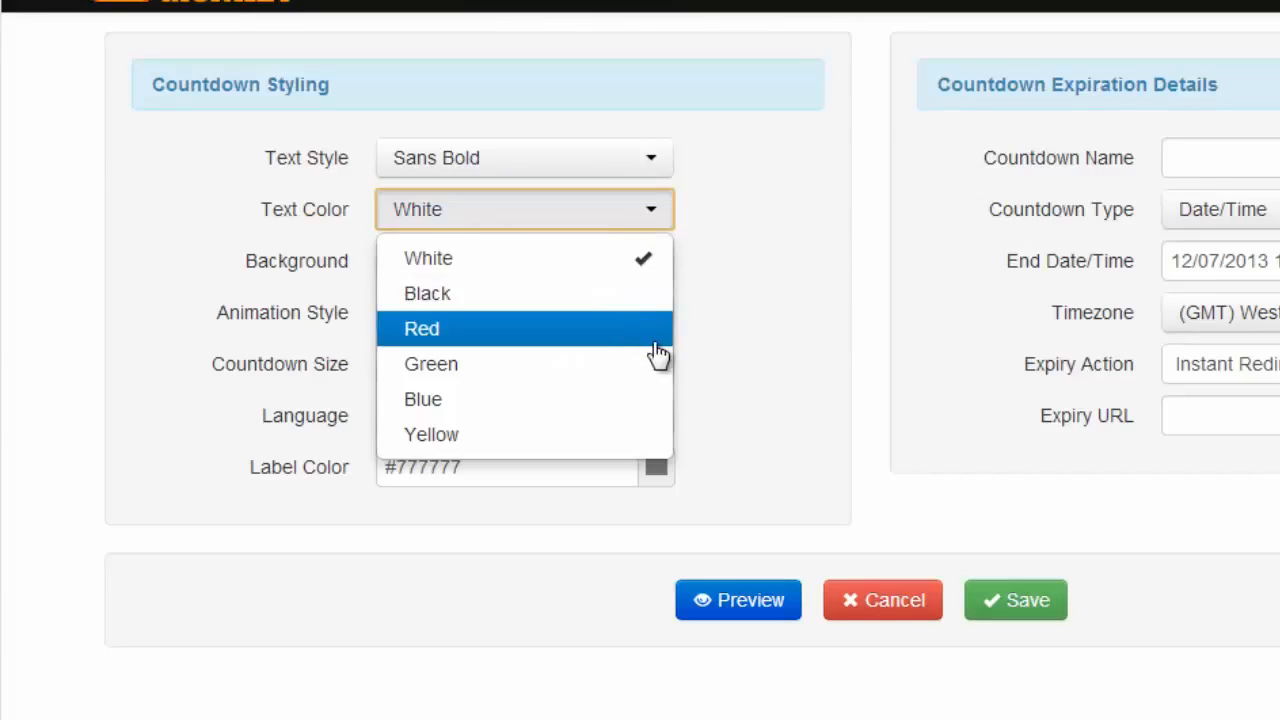
pyautogui.click(744, 266)
pyautogui.click(586, 272)
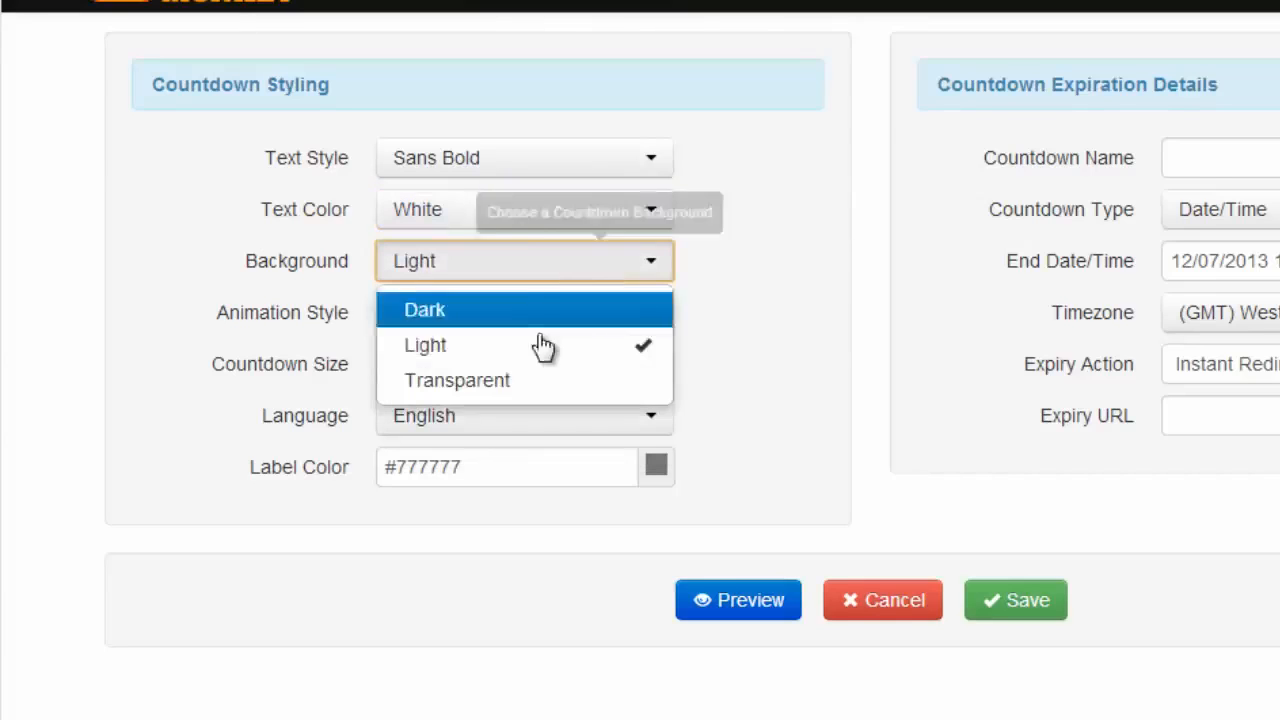
pyautogui.click(540, 356)
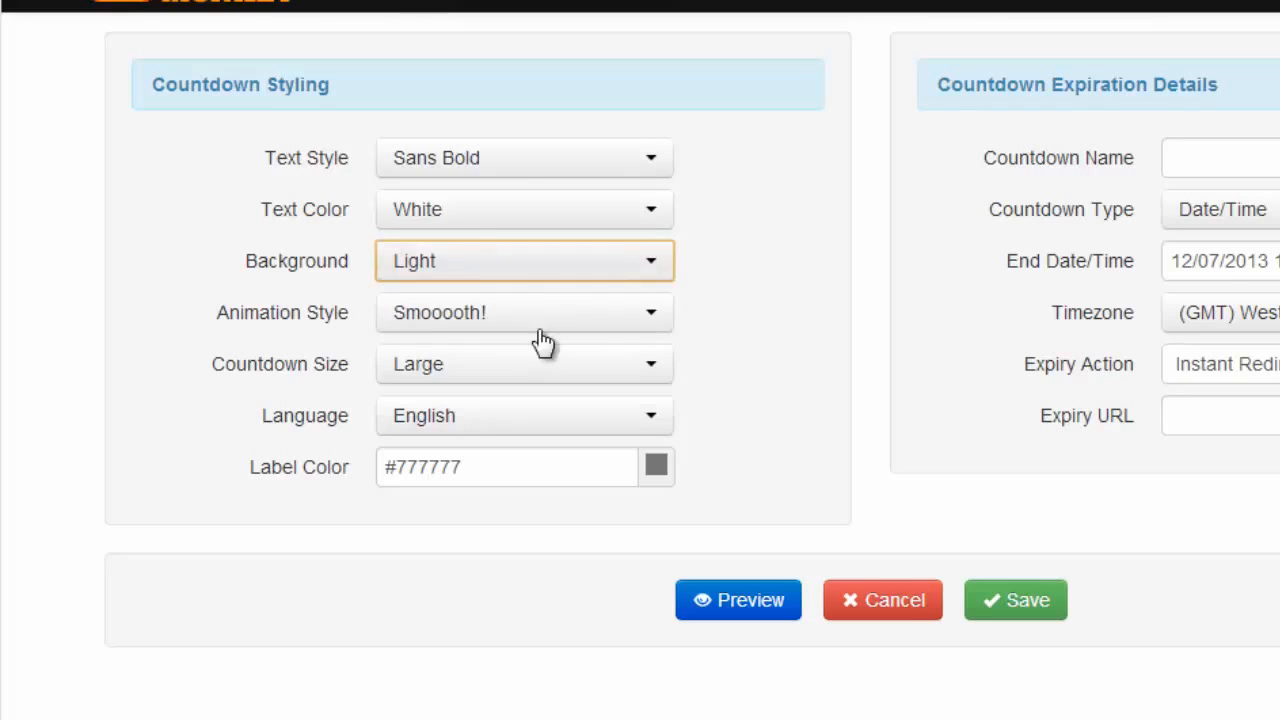
# Set the text color to Black and preview it on the light background
pyautogui.click(551, 215)
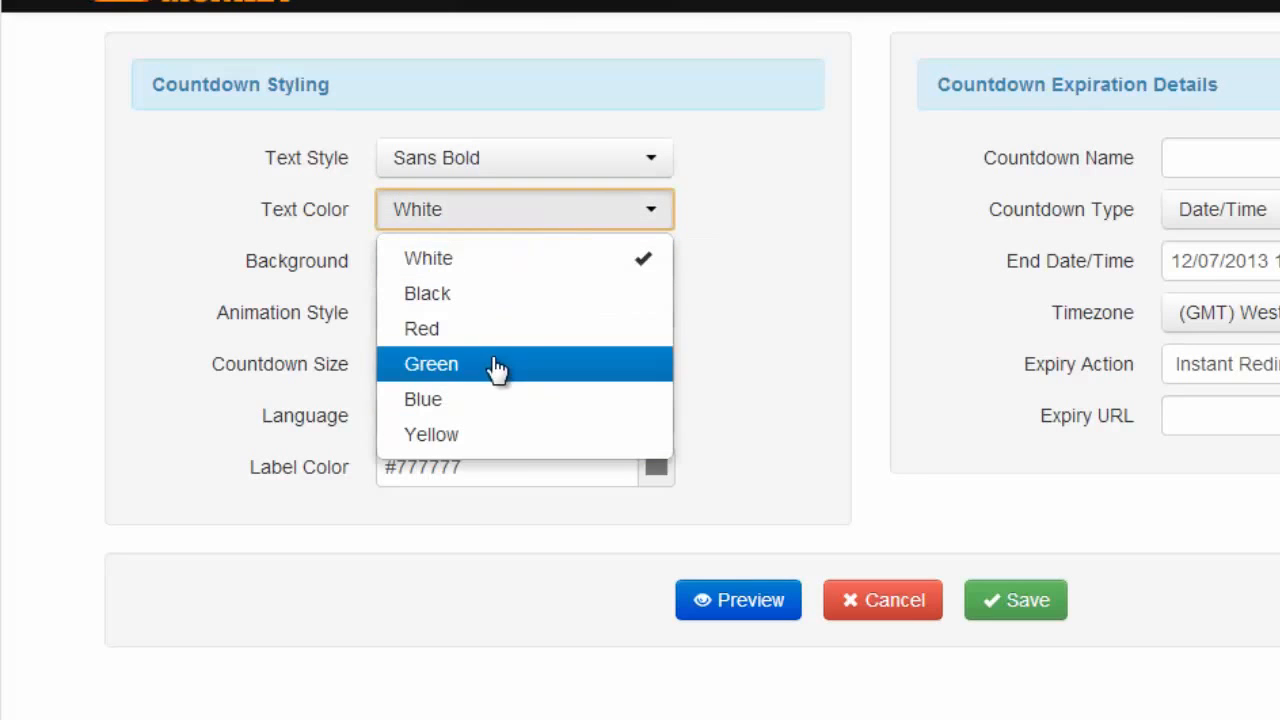
pyautogui.click(518, 300)
pyautogui.click(758, 602)
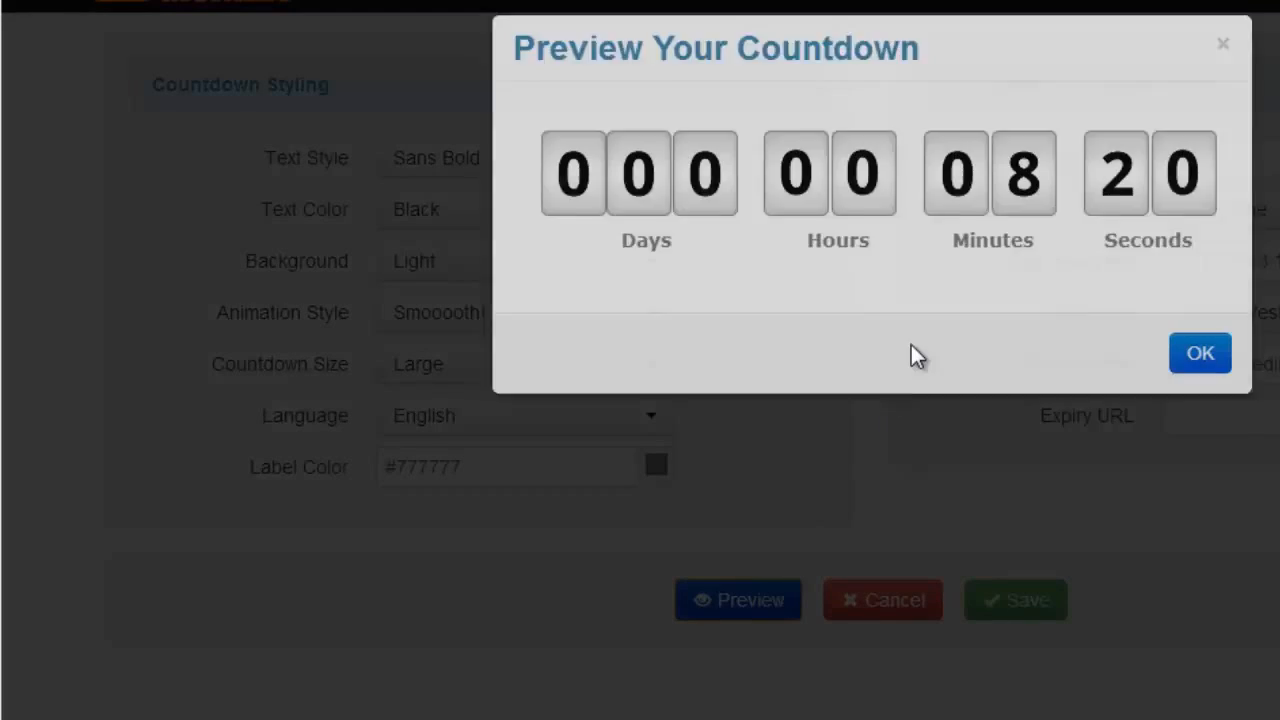
pyautogui.click(1203, 392)
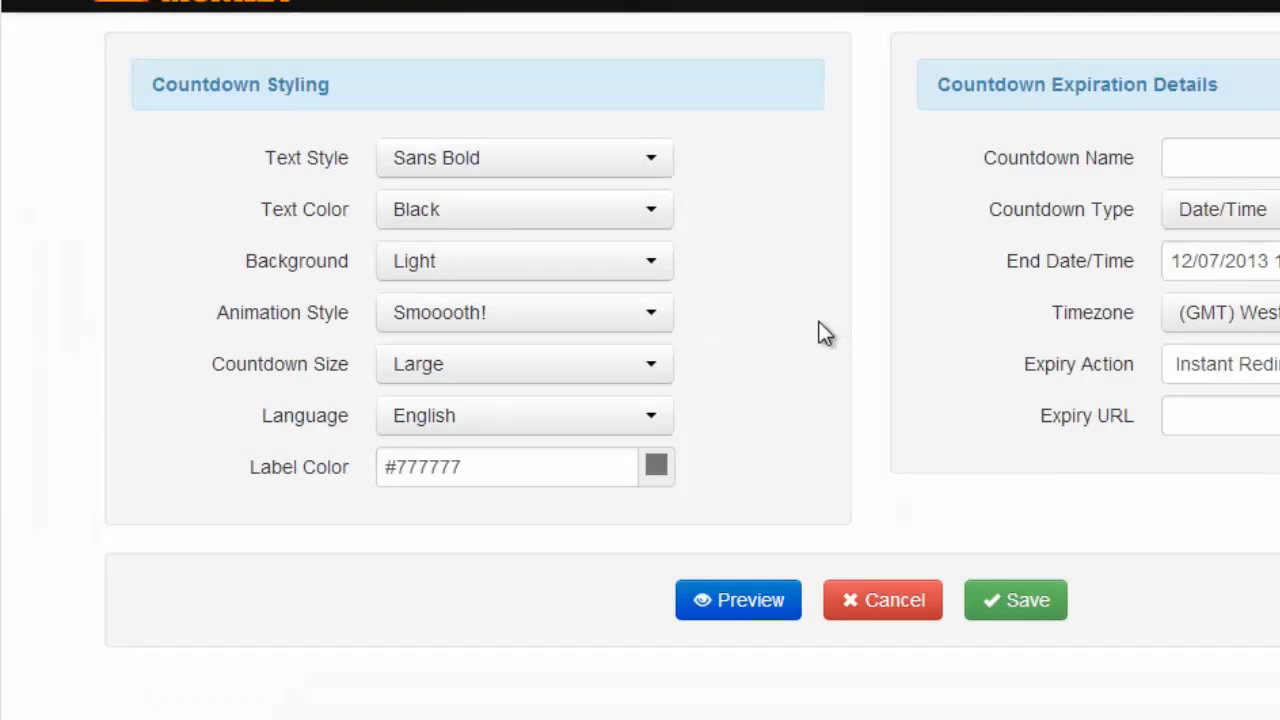
# Set the countdown background to Transparent and review the available text colors
pyautogui.click(568, 266)
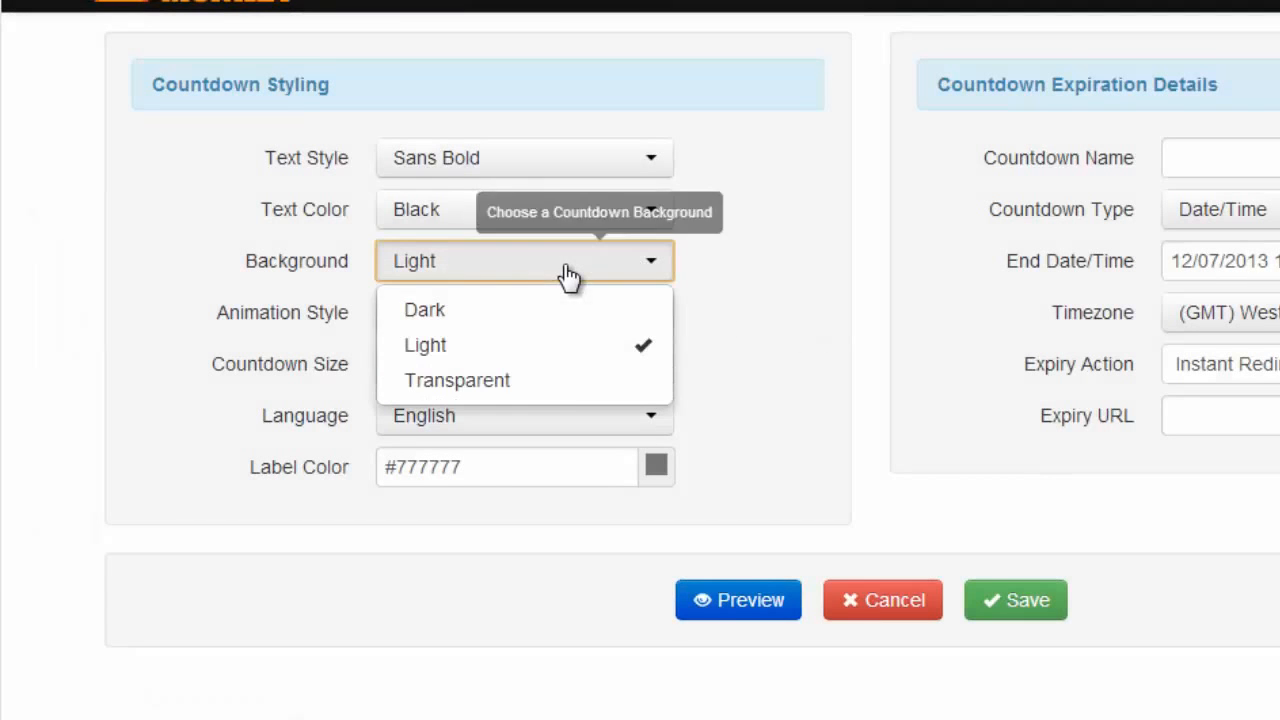
pyautogui.click(563, 380)
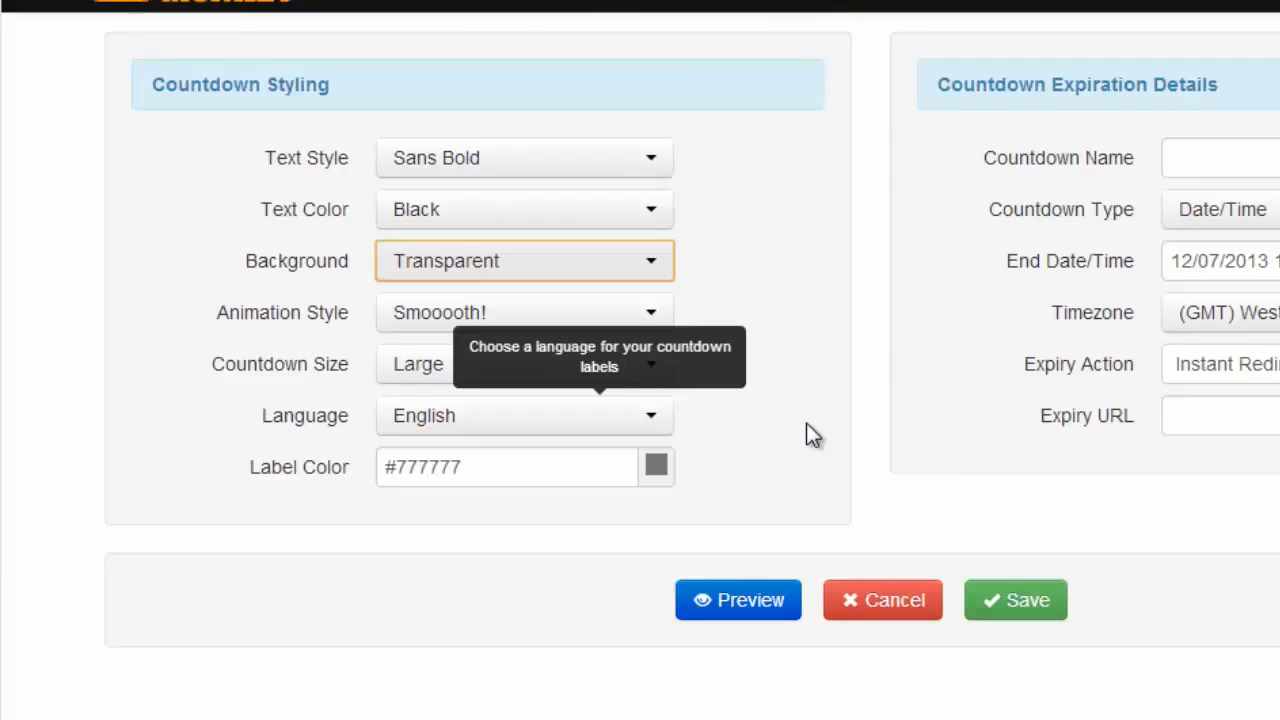
pyautogui.click(640, 224)
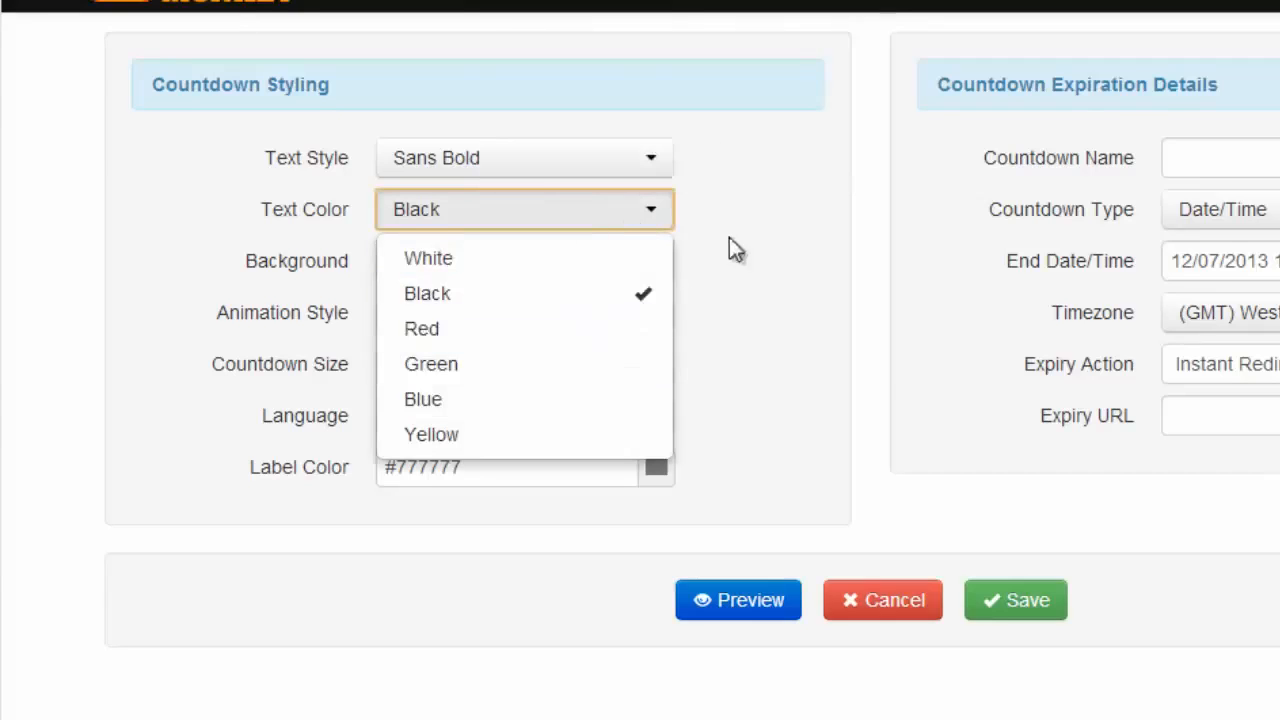
pyautogui.click(793, 237)
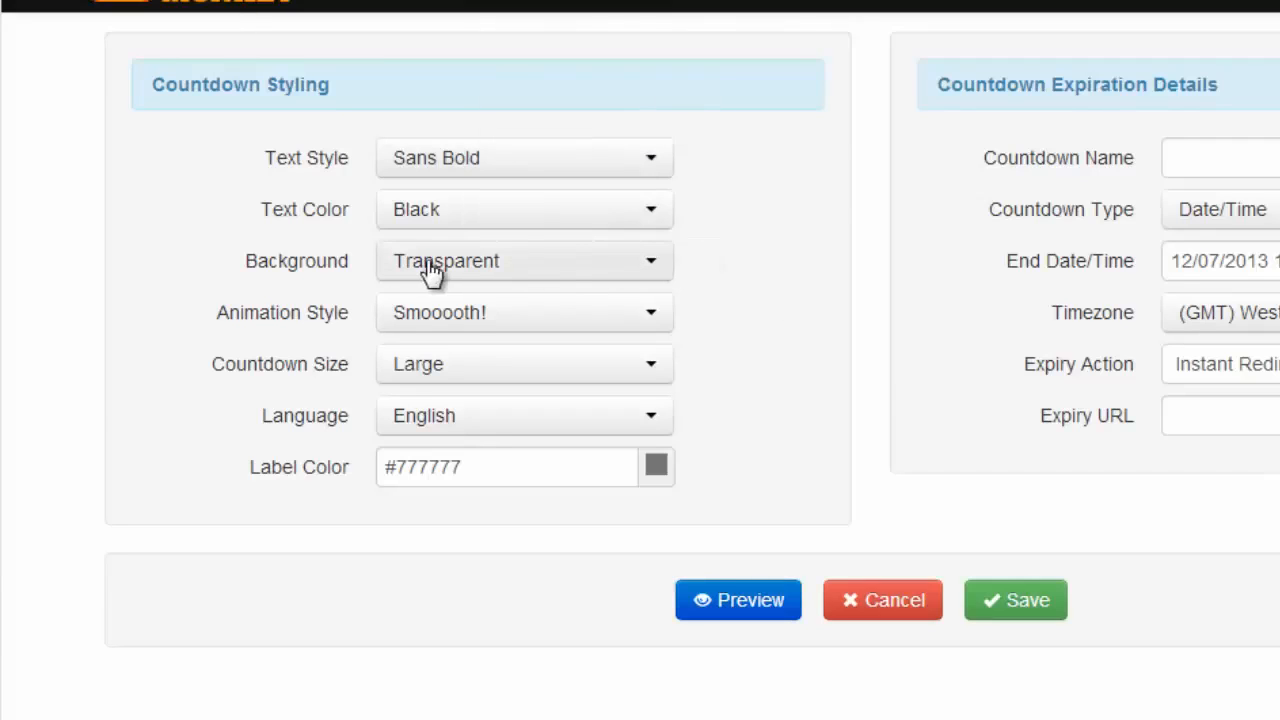
# Set the background to Dark and the text color to White, and preview the countdown
pyautogui.click(561, 284)
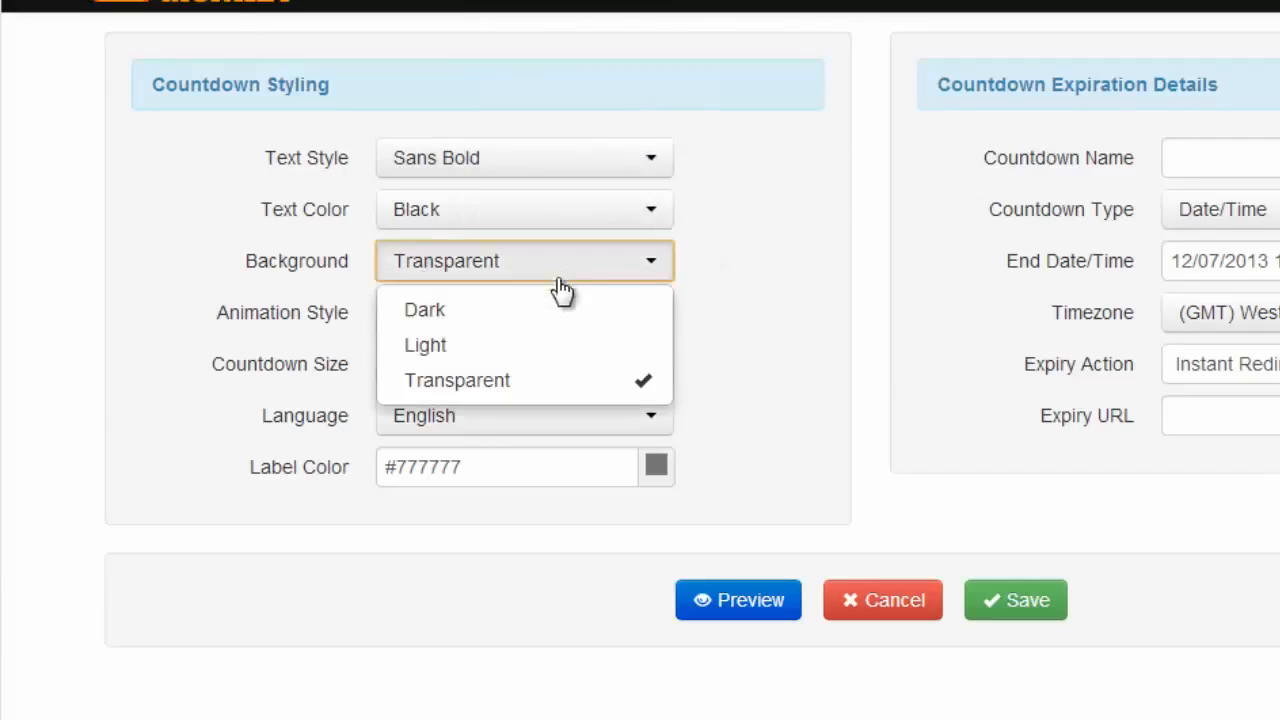
pyautogui.click(541, 312)
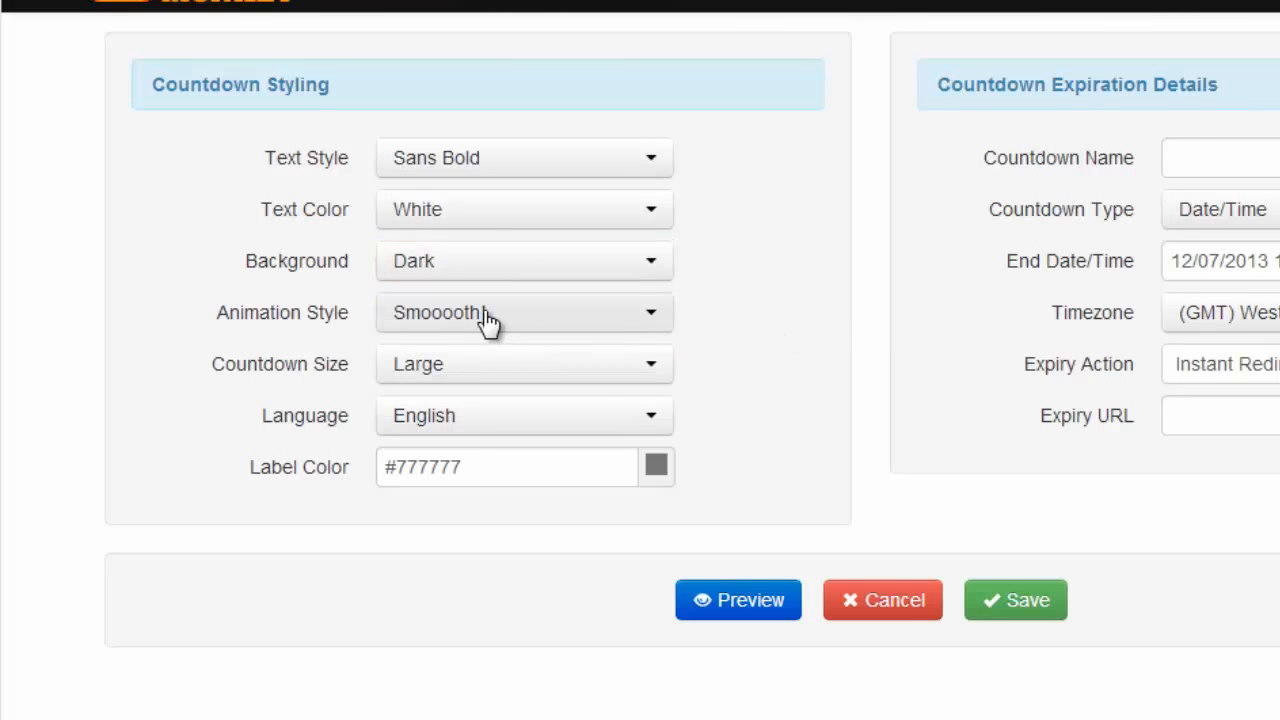
pyautogui.click(710, 600)
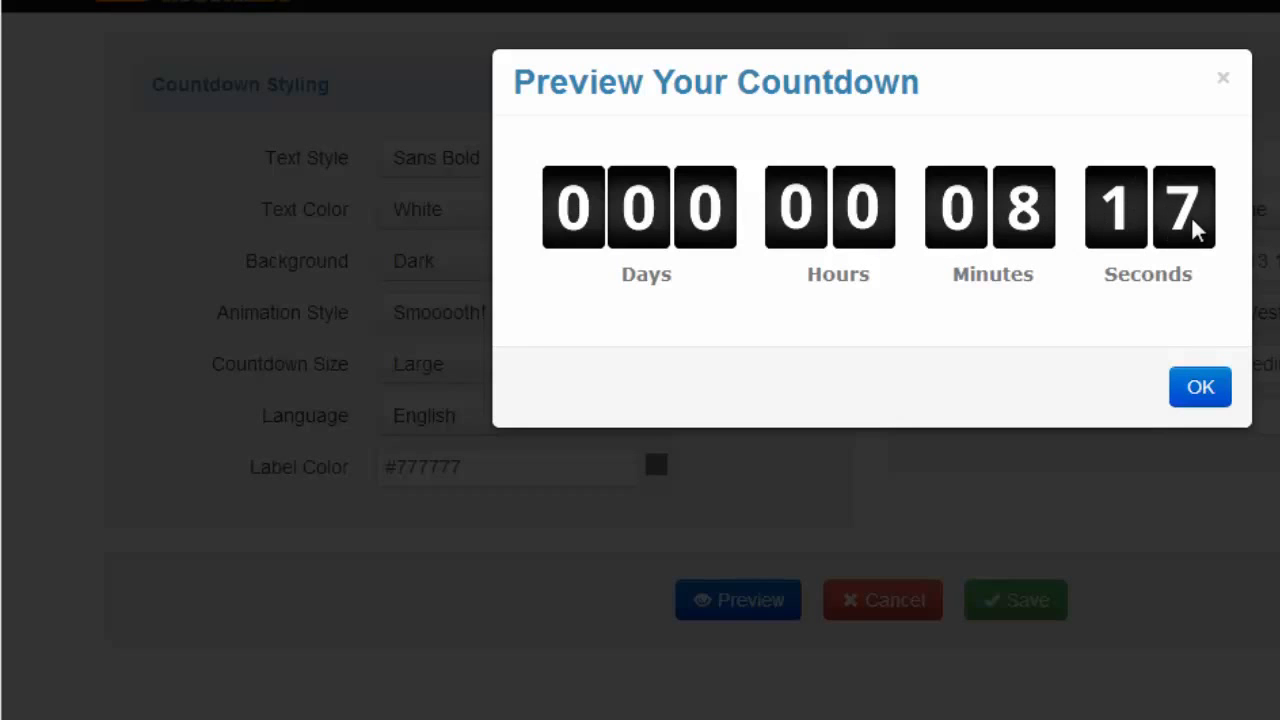
pyautogui.click(1201, 391)
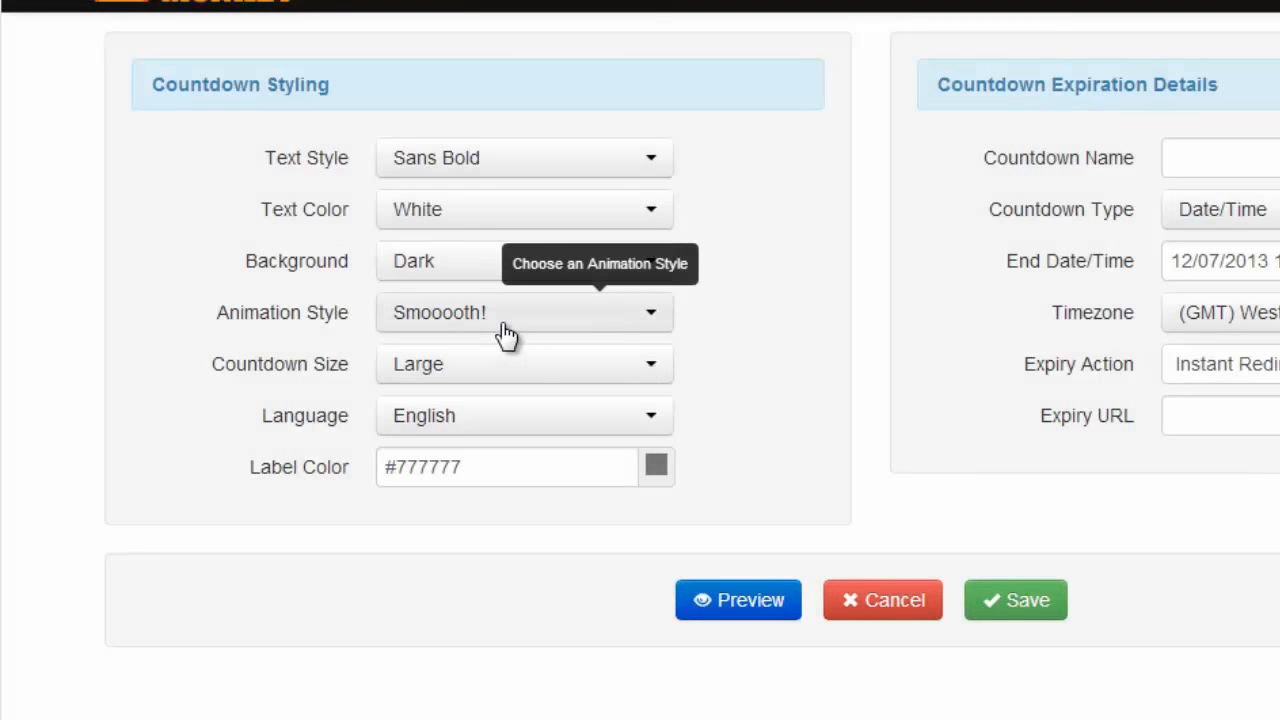
# Set the animation style to Dropper, preview the countdown, and review the other available animation styles
pyautogui.click(507, 334)
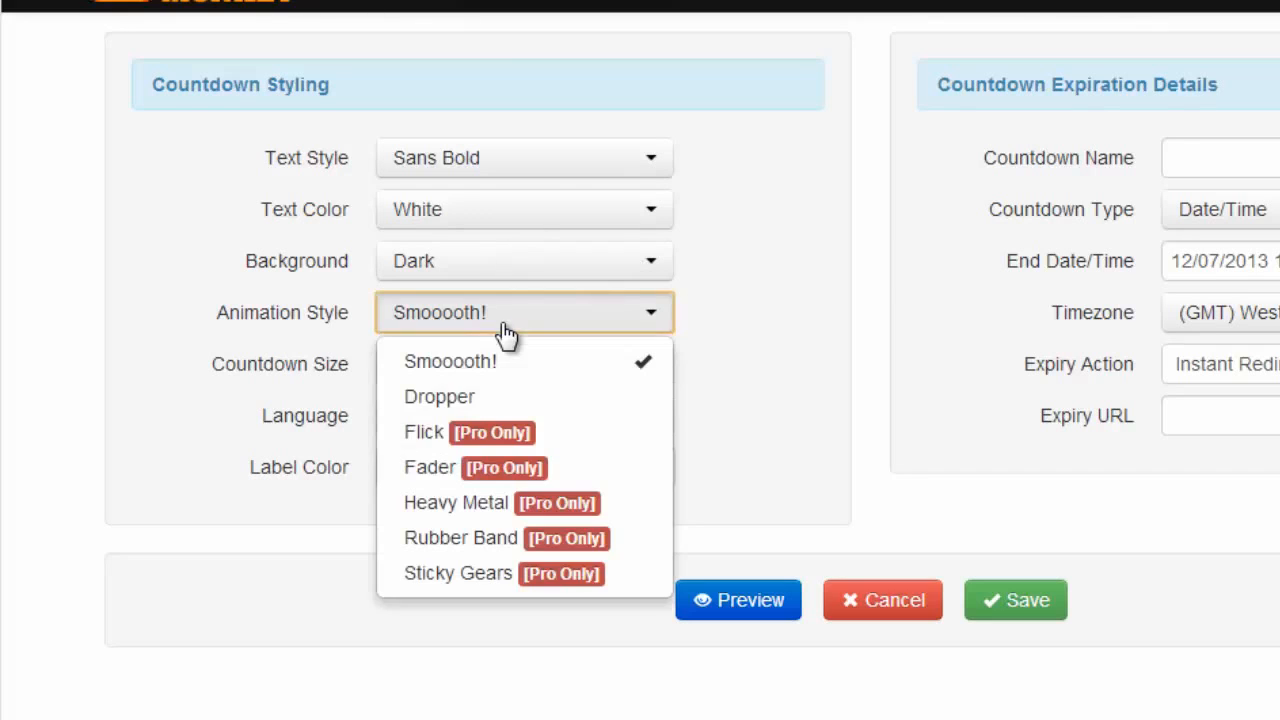
pyautogui.click(505, 398)
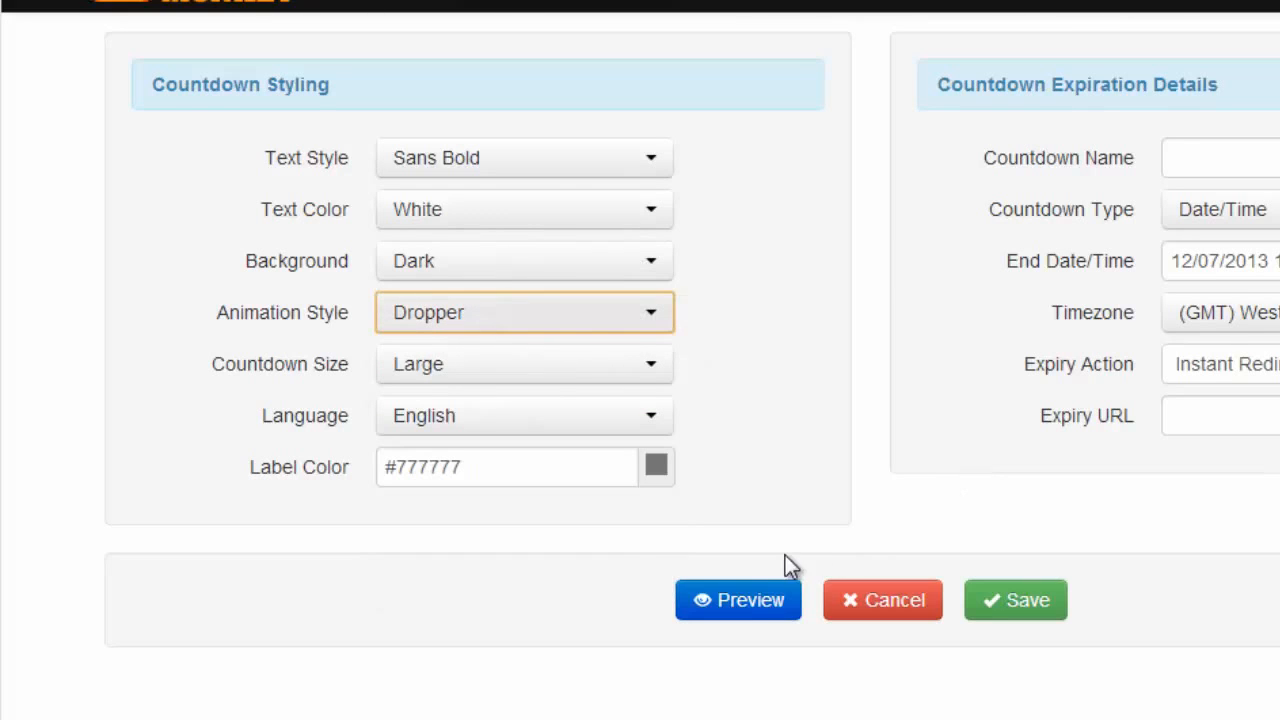
pyautogui.click(760, 600)
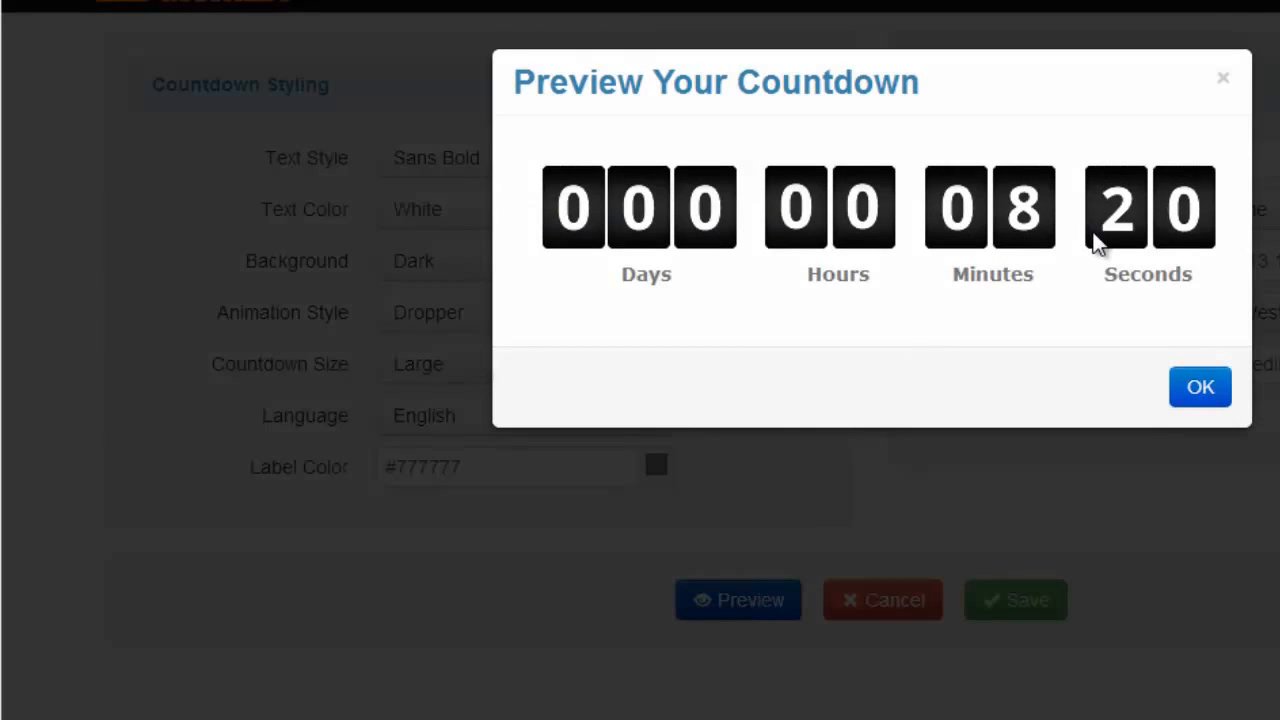
pyautogui.click(1200, 387)
pyautogui.click(558, 316)
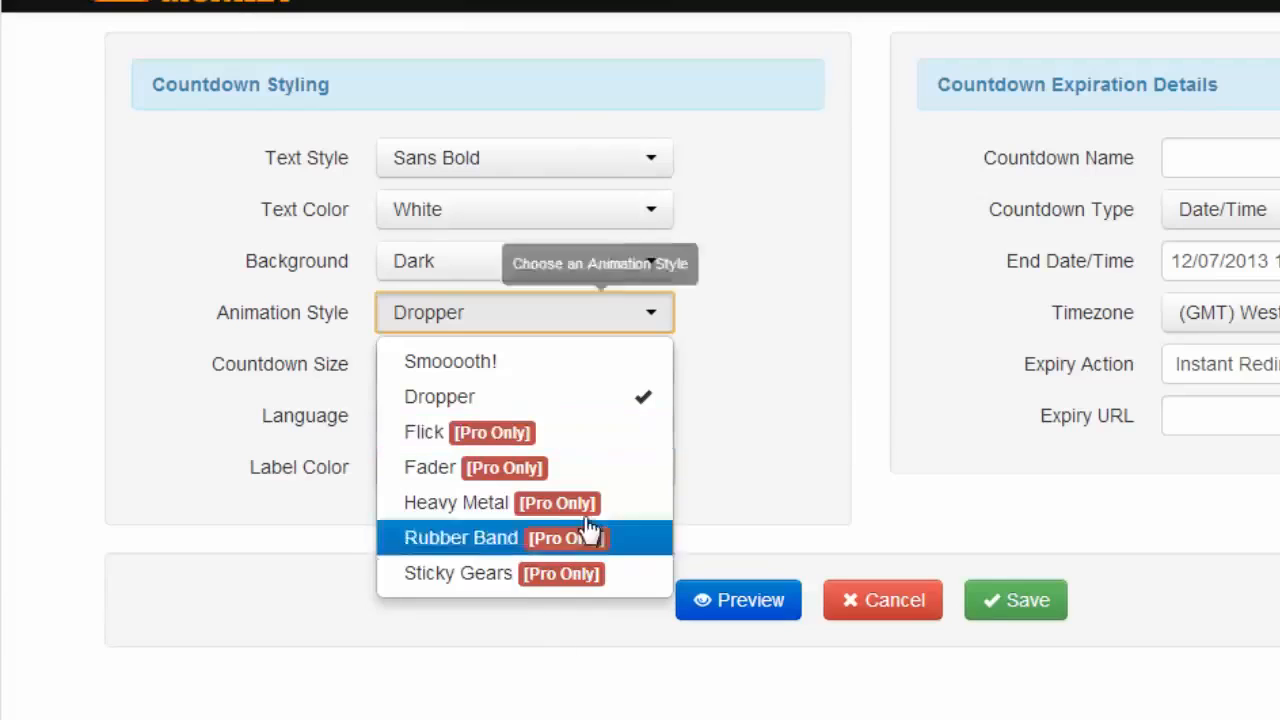
pyautogui.click(762, 400)
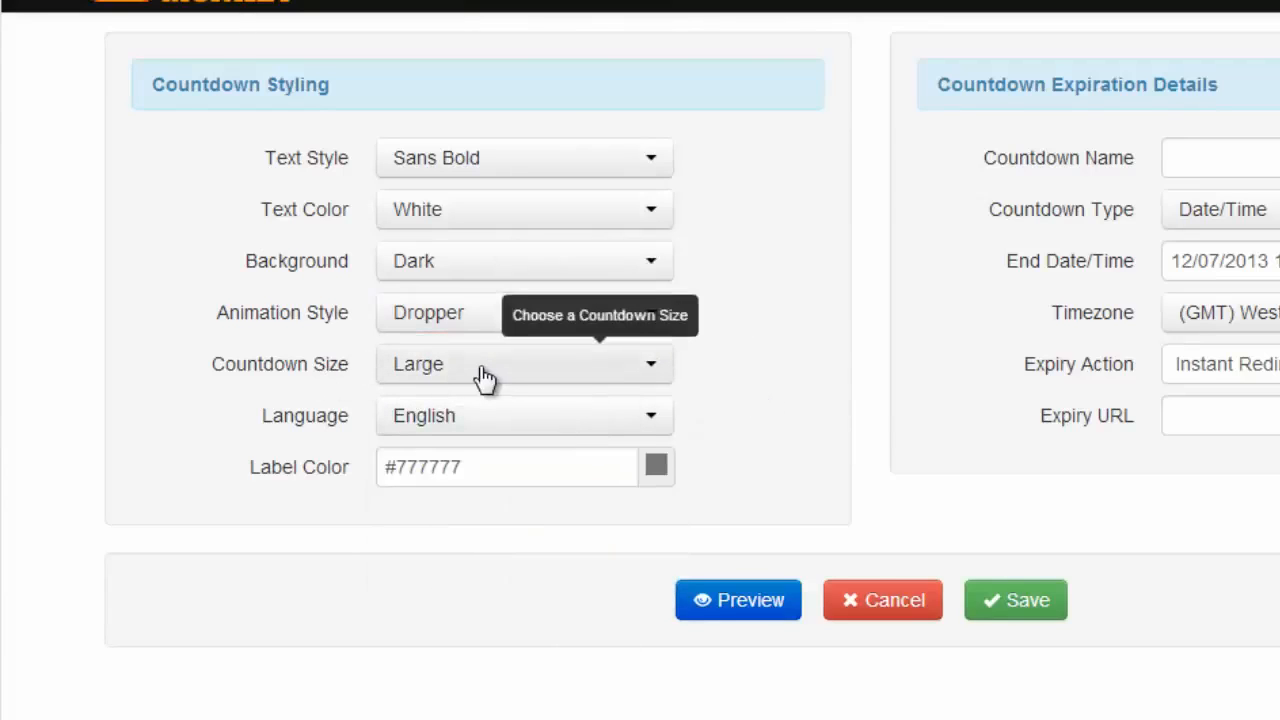
# Set the countdown size to Small and preview the countdown at that size
pyautogui.click(484, 378)
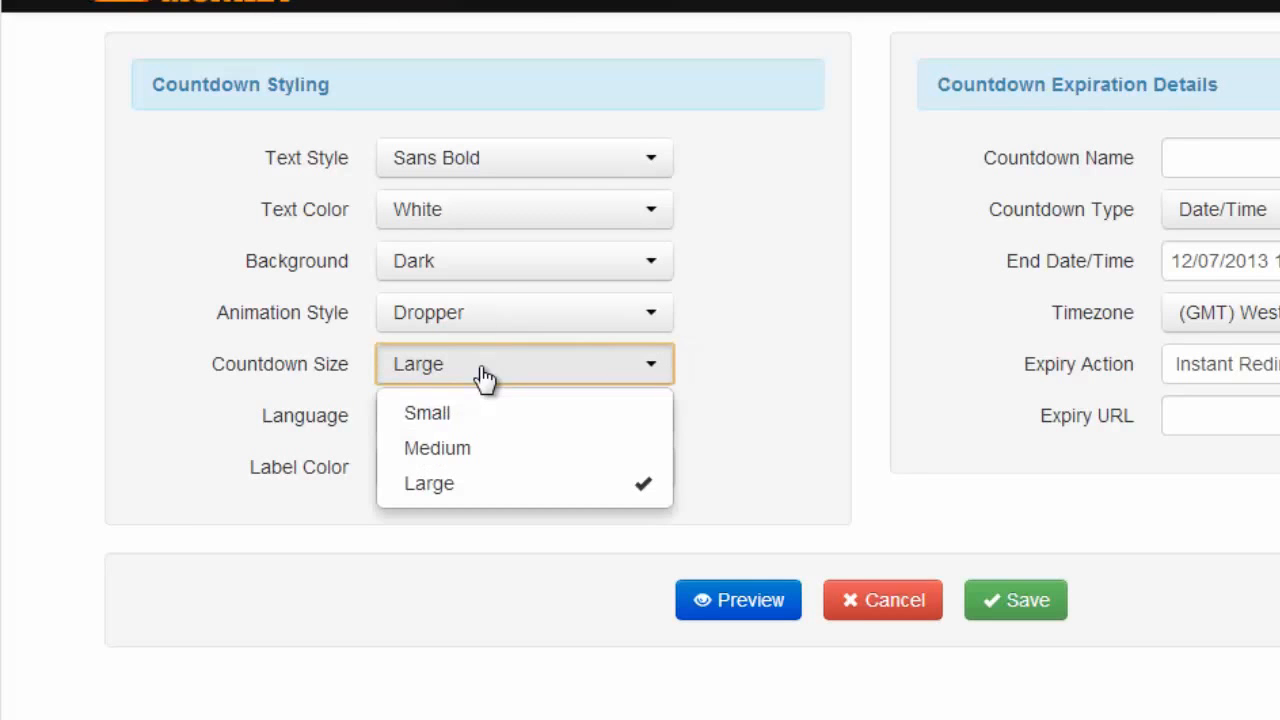
pyautogui.click(494, 423)
pyautogui.click(702, 600)
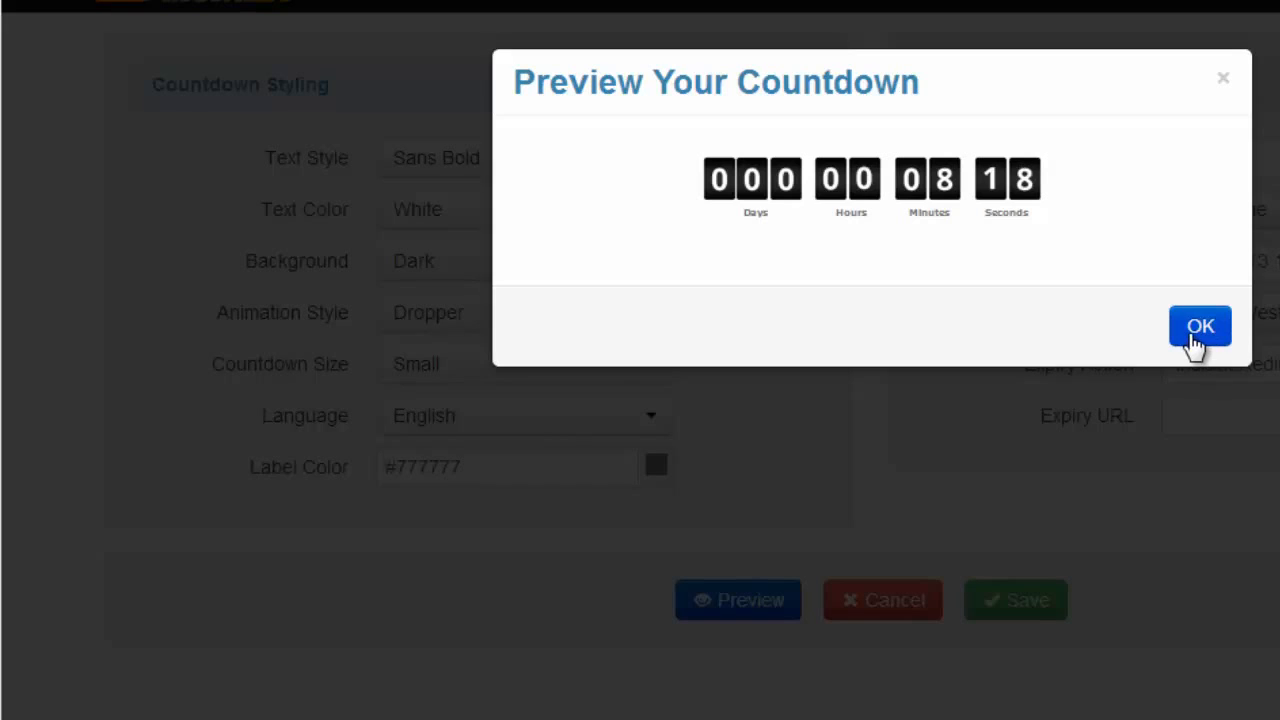
pyautogui.click(1198, 330)
# Set the countdown size to Large and preview the countdown again
pyautogui.click(620, 377)
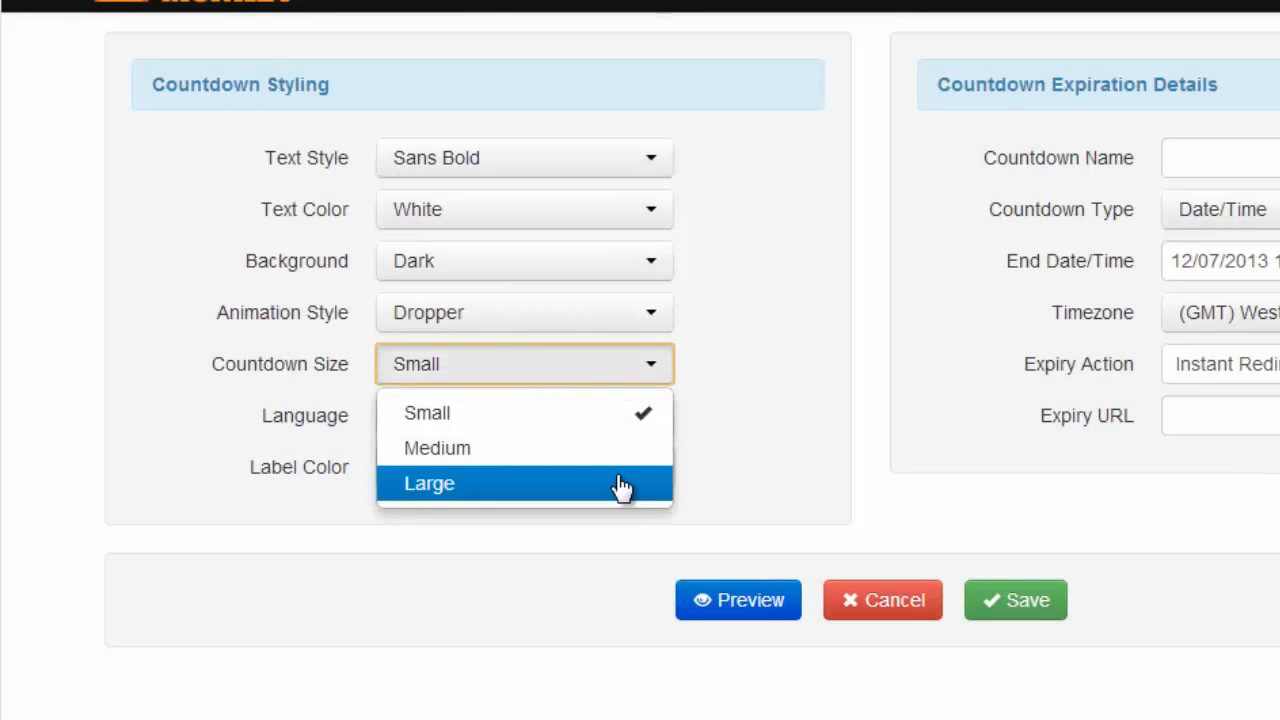
pyautogui.click(620, 483)
pyautogui.click(757, 600)
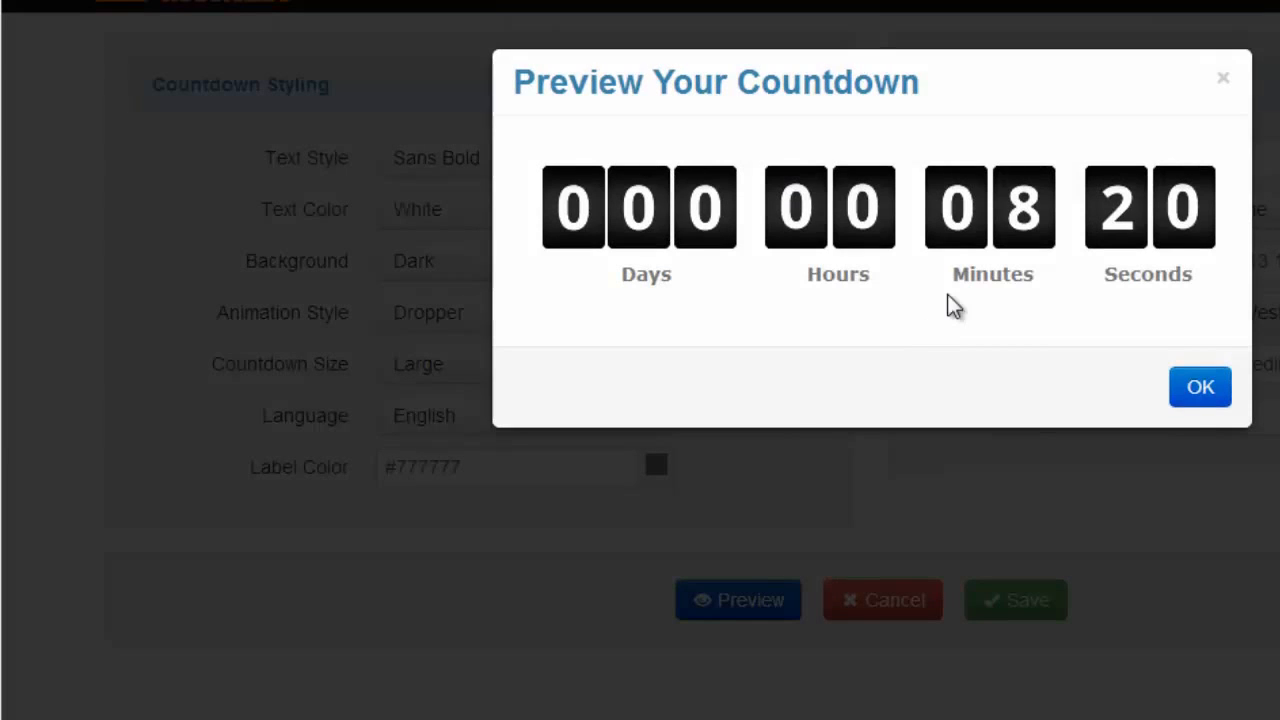
pyautogui.click(1203, 397)
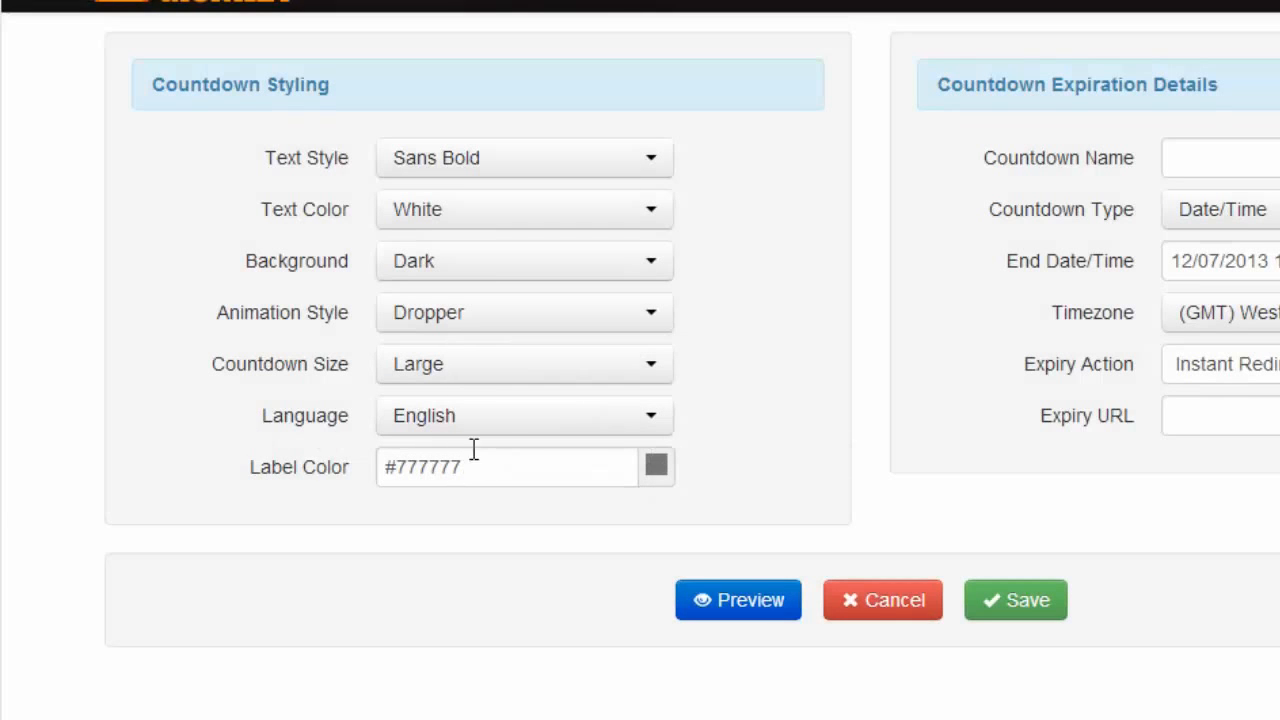
# Set the label language to Español and preview the countdown with the translated labels
pyautogui.click(565, 436)
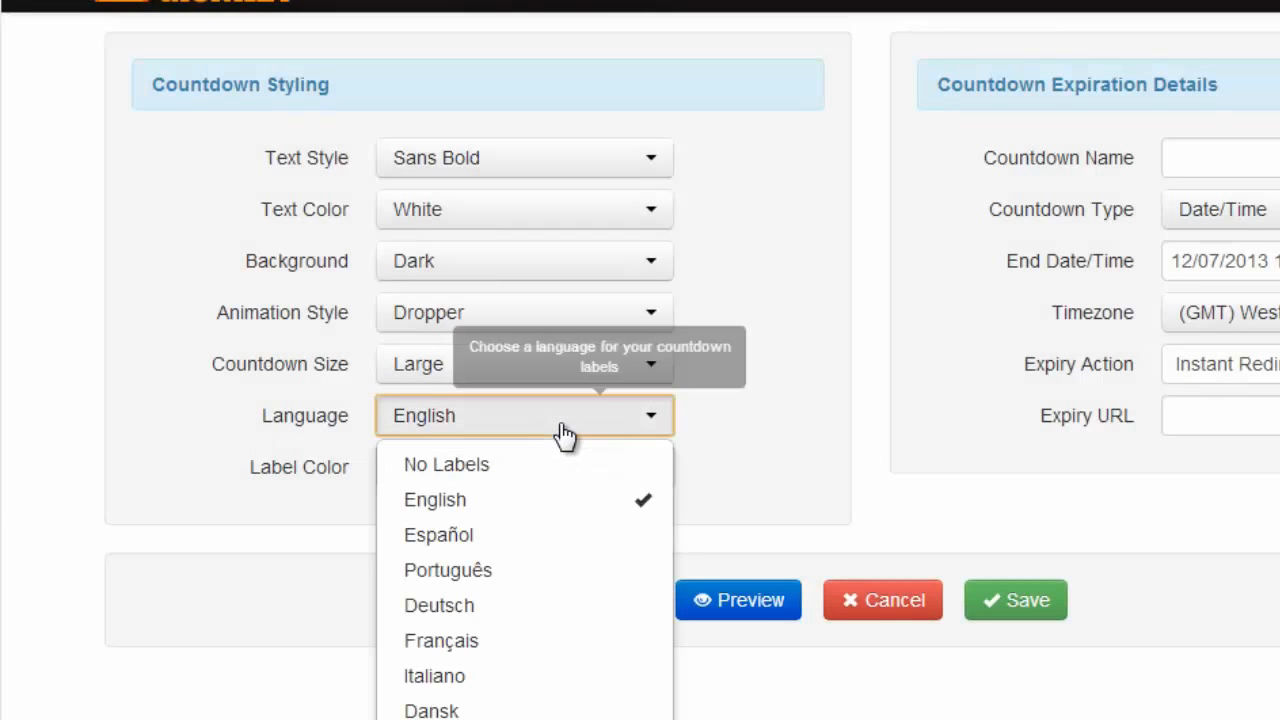
pyautogui.click(577, 543)
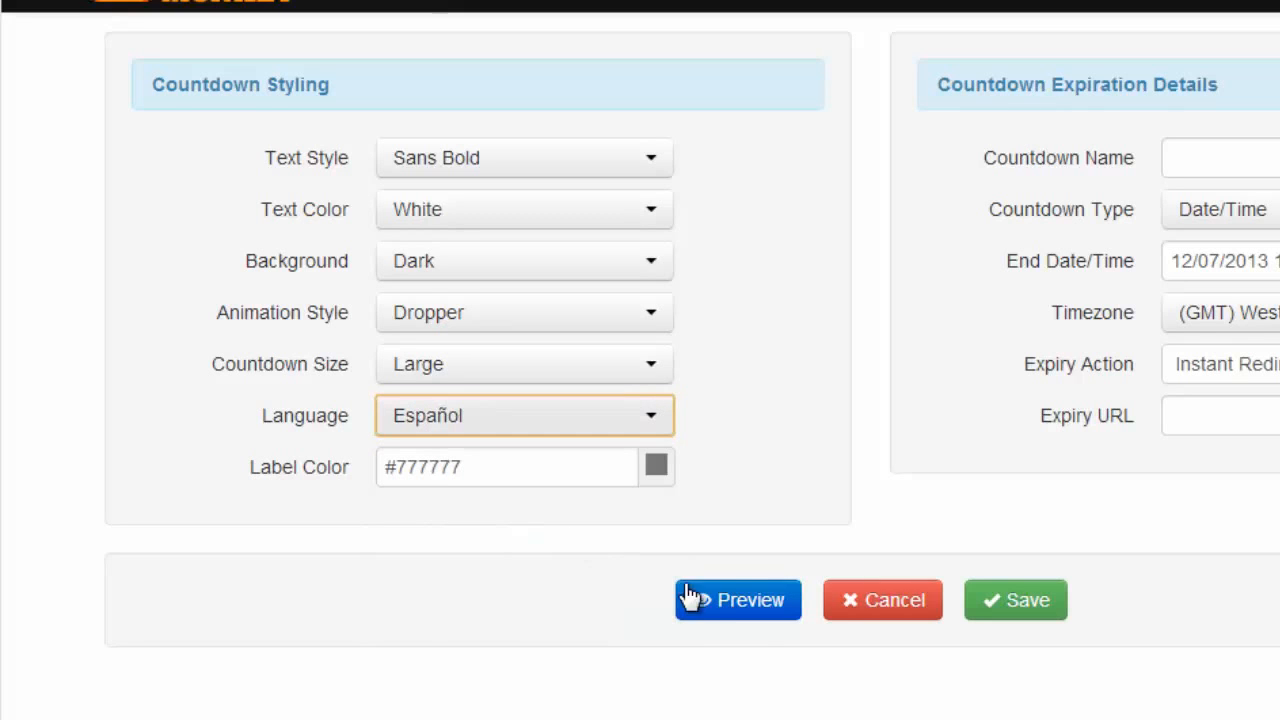
pyautogui.click(752, 602)
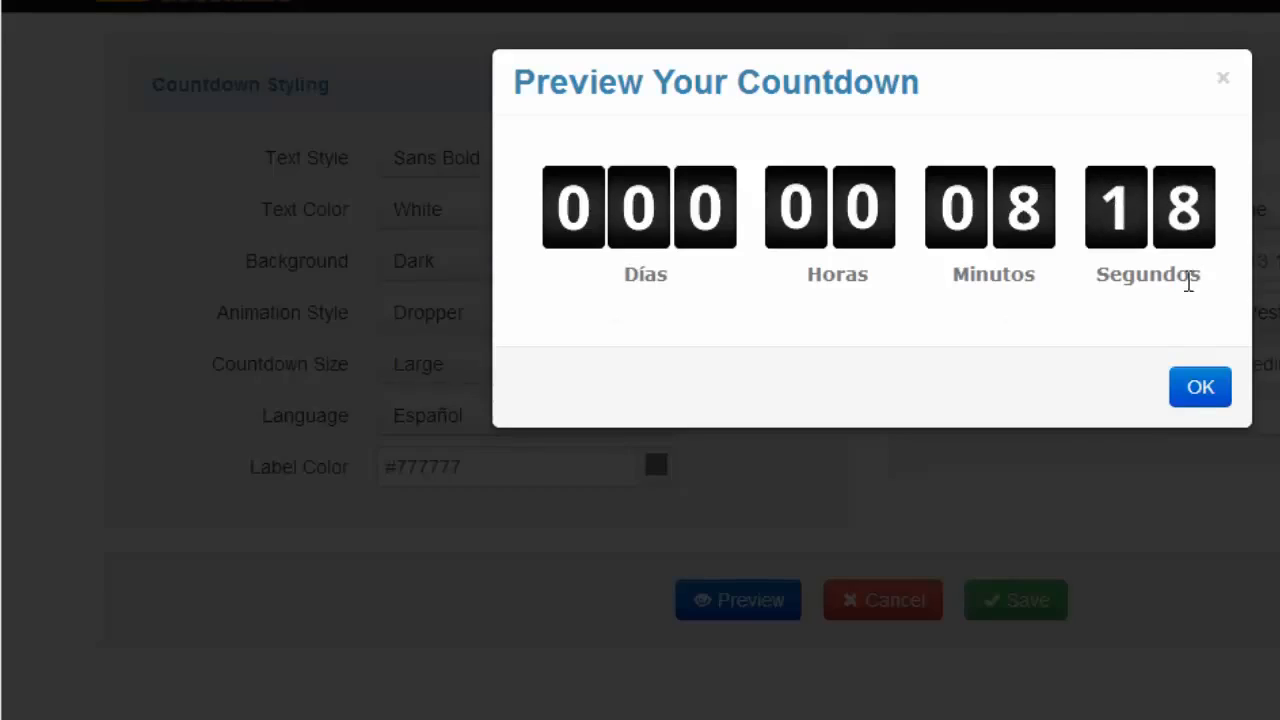
pyautogui.click(1200, 389)
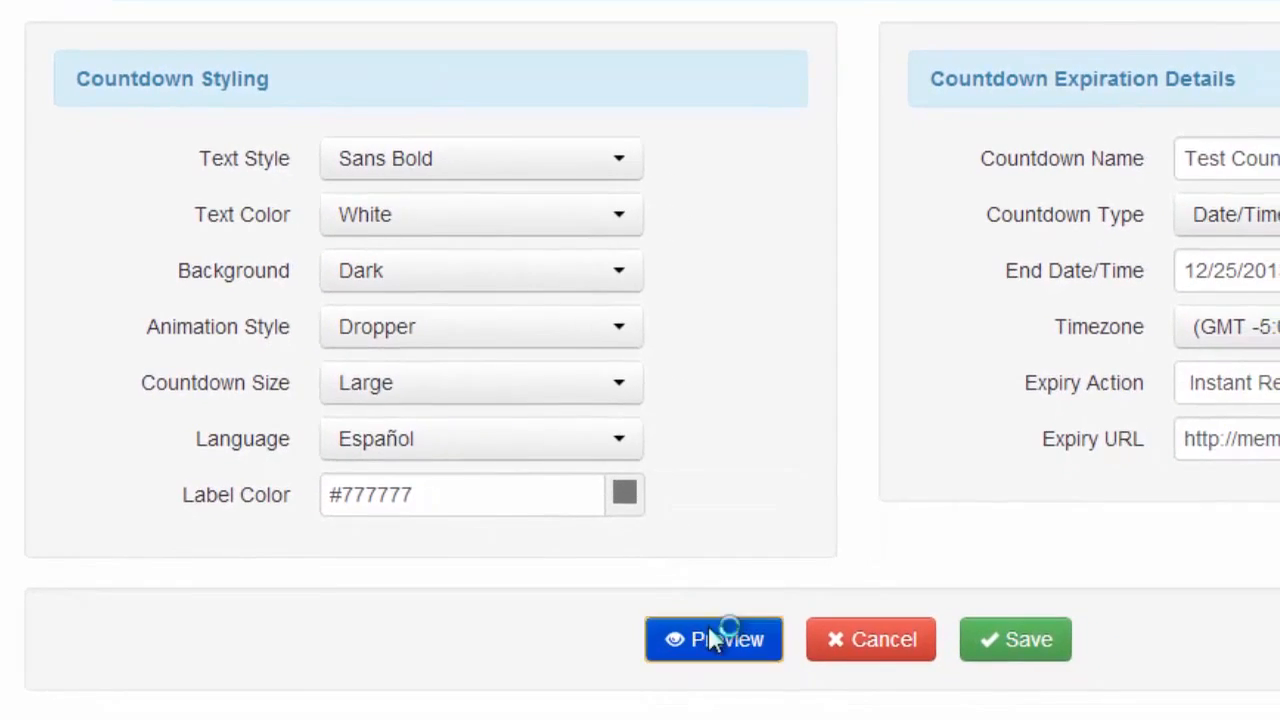
# Preview the countdown to examine the color of the unit labels beneath the digits
pyautogui.click(776, 648)
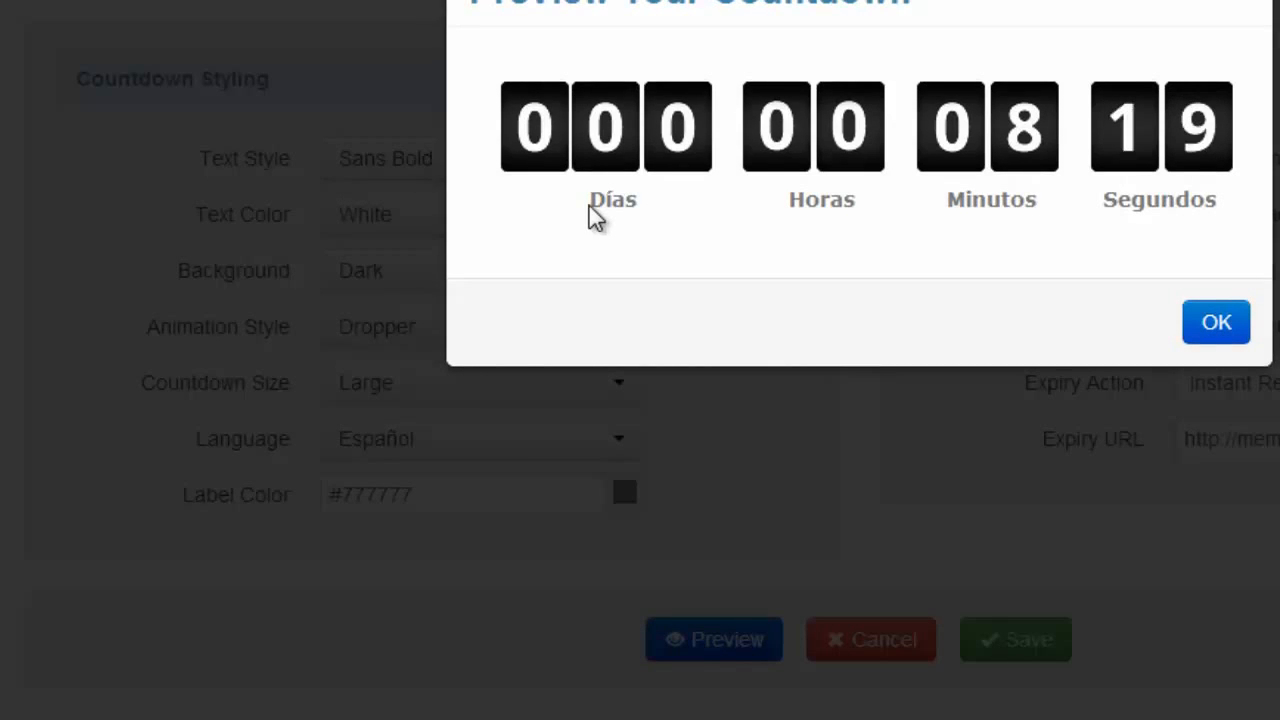
pyautogui.moveTo(594, 212); pyautogui.dragTo(1226, 206)
pyautogui.click(1157, 206)
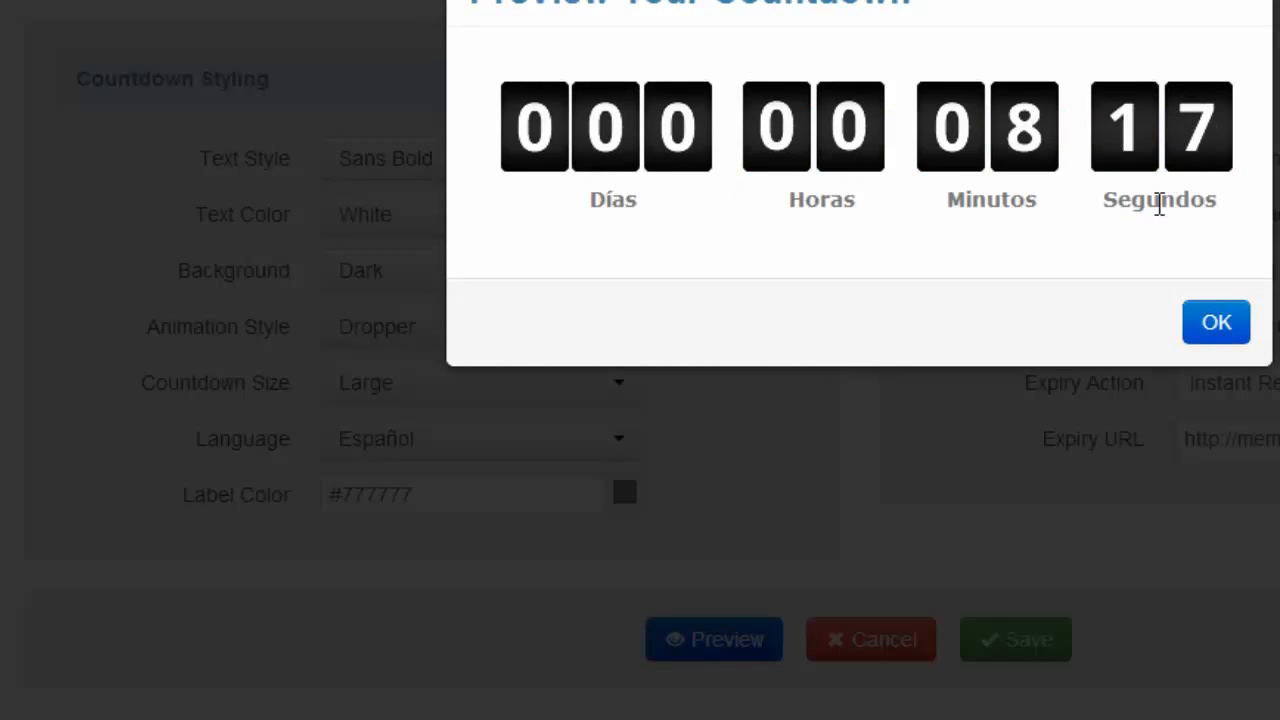
pyautogui.click(1213, 320)
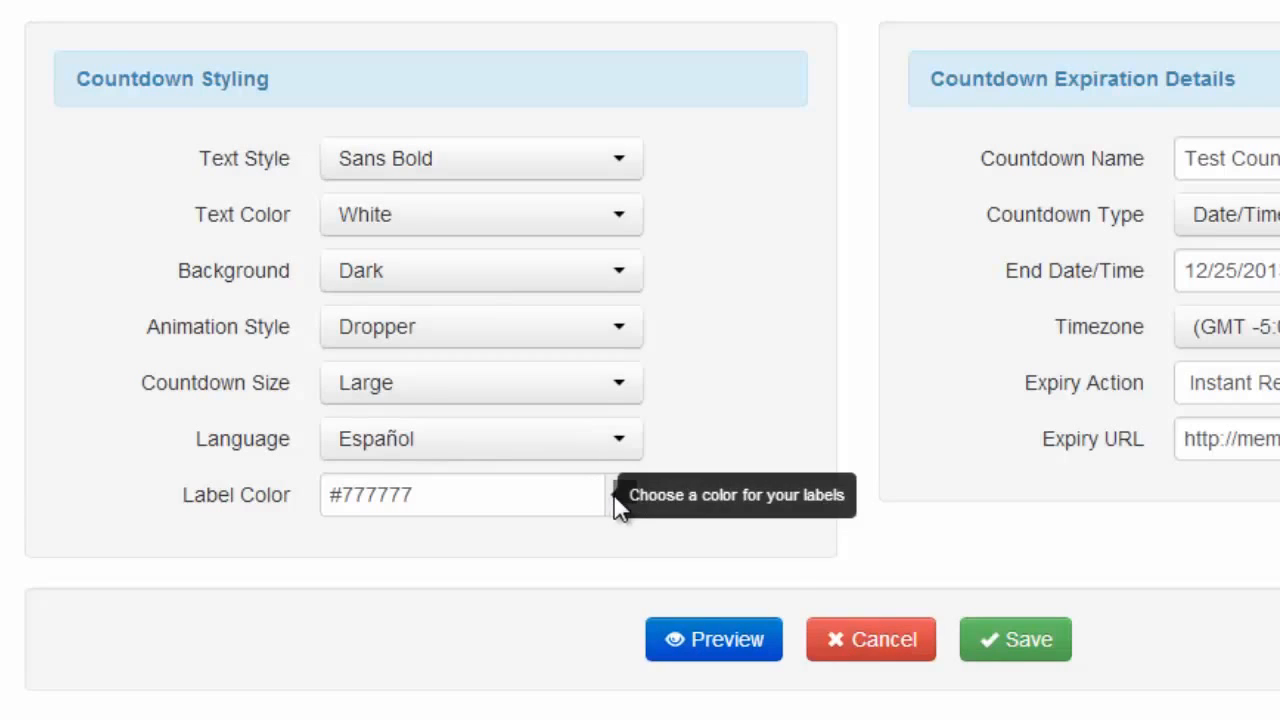
# Pick the blue #1456ff as the label color and preview the countdown with it
pyautogui.click(620, 494)
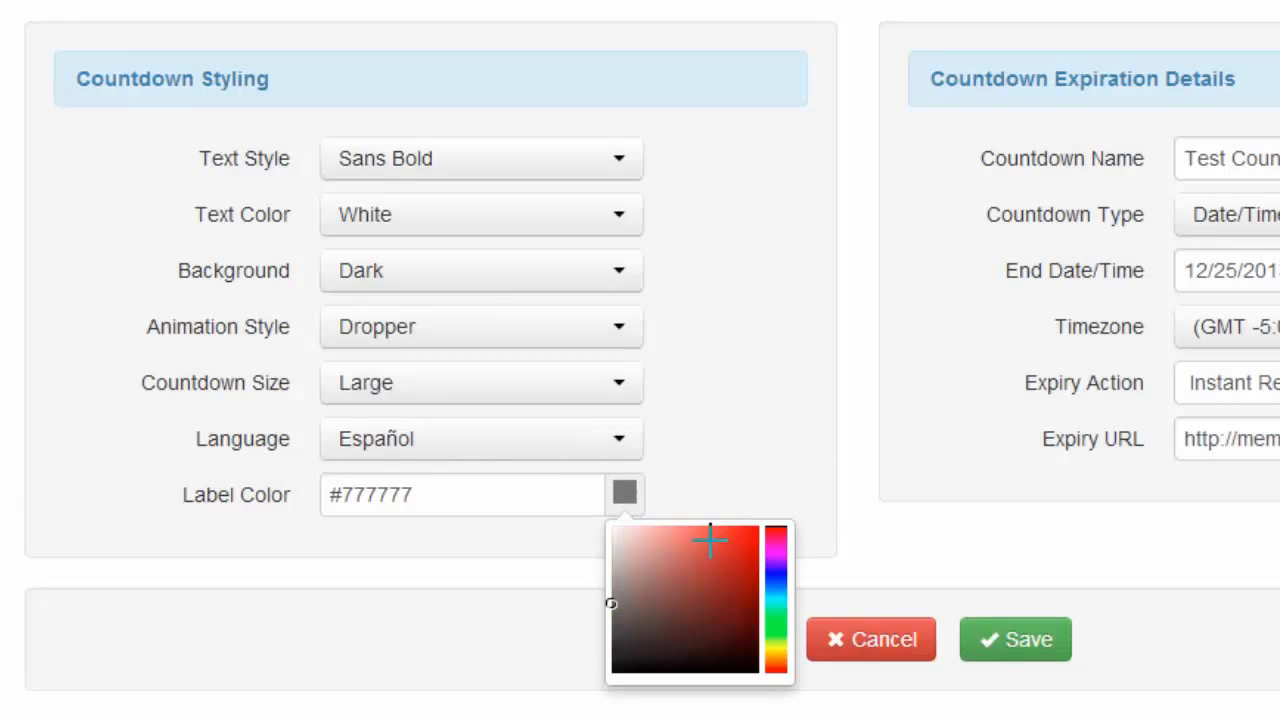
pyautogui.click(780, 568)
pyautogui.click(777, 582)
pyautogui.moveTo(751, 611)
pyautogui.mouseDown()
pyautogui.moveTo(726, 569)
pyautogui.moveTo(747, 526)
pyautogui.mouseUp()
pyautogui.click(846, 579)
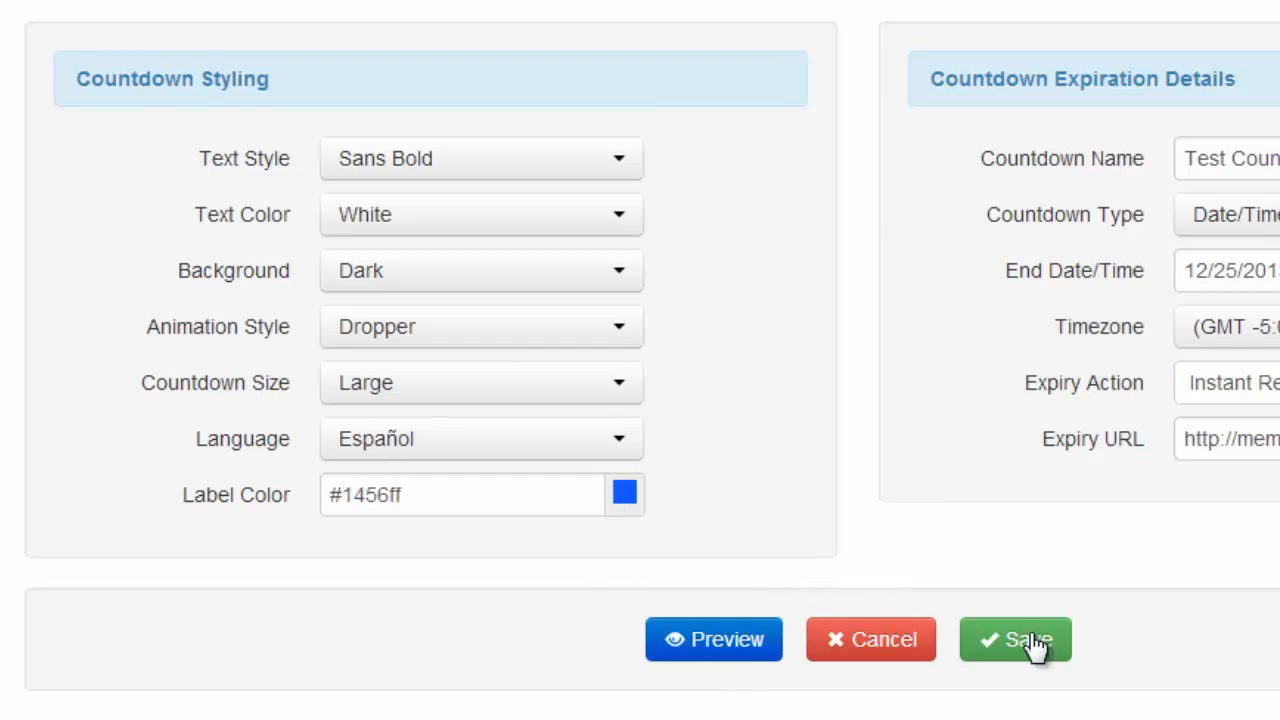
pyautogui.click(737, 643)
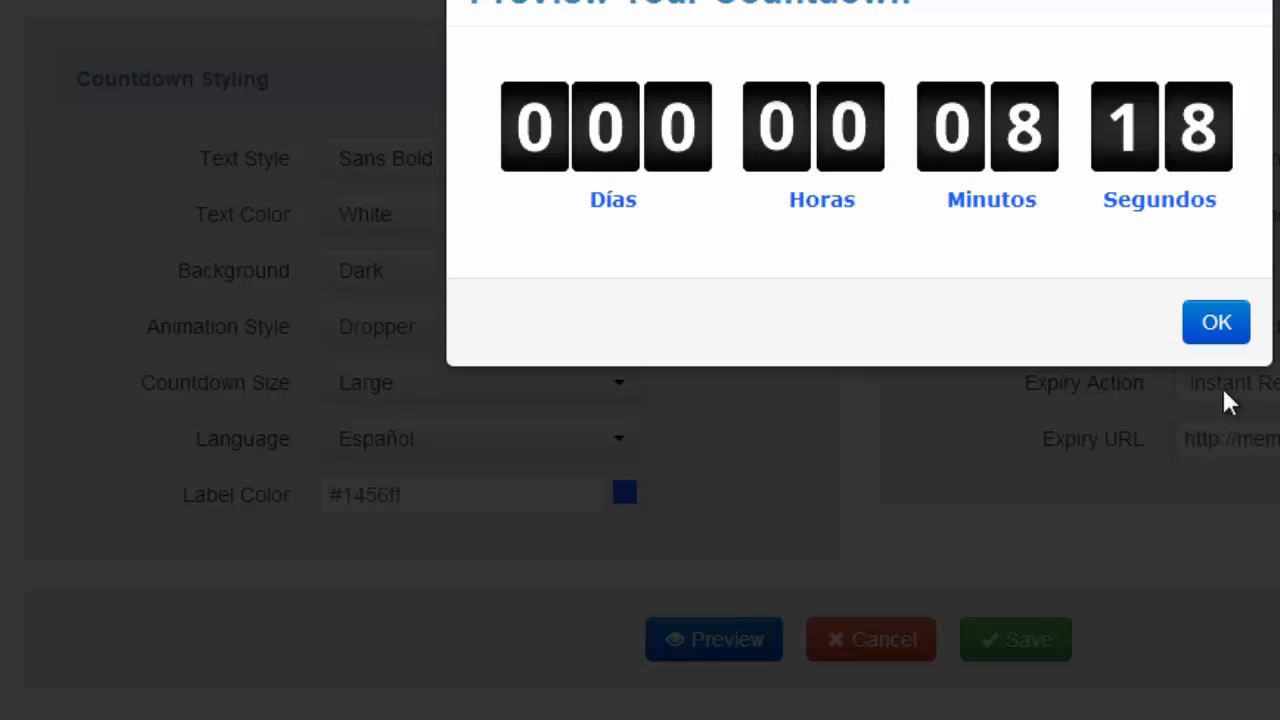
pyautogui.click(1217, 322)
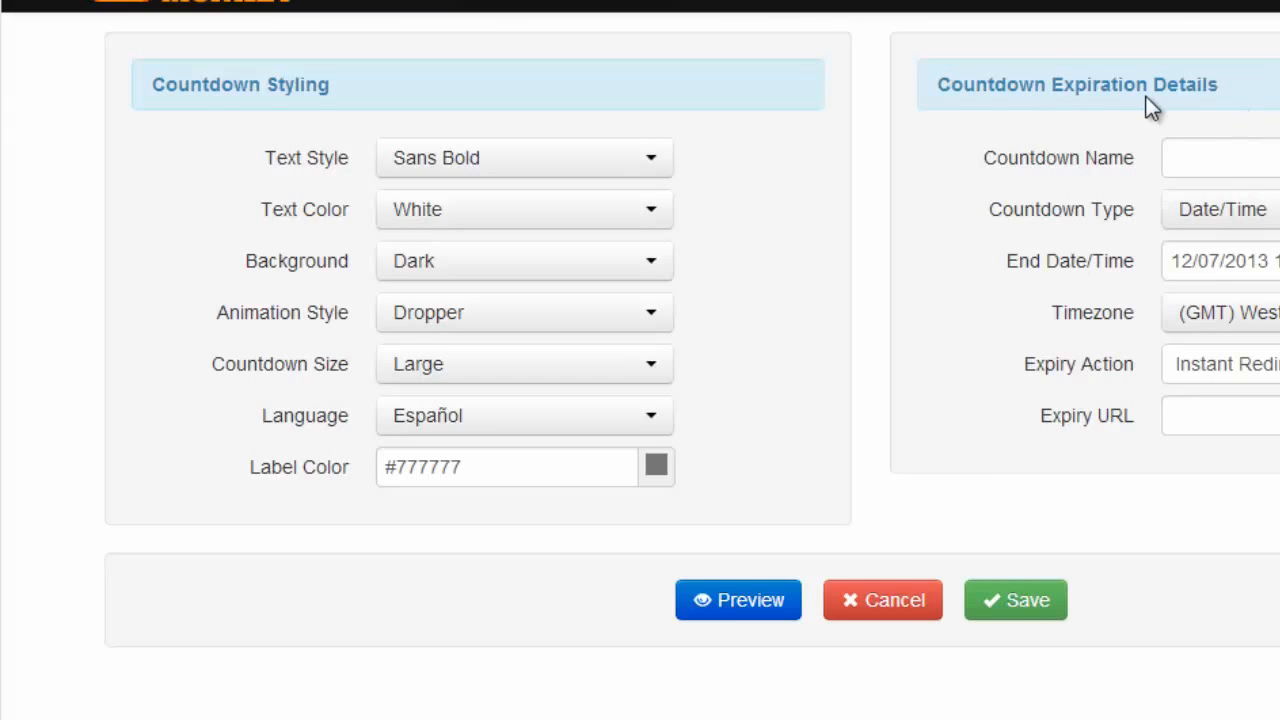
# Name the countdown "Test Countdown 2"
pyautogui.click(1193, 149)
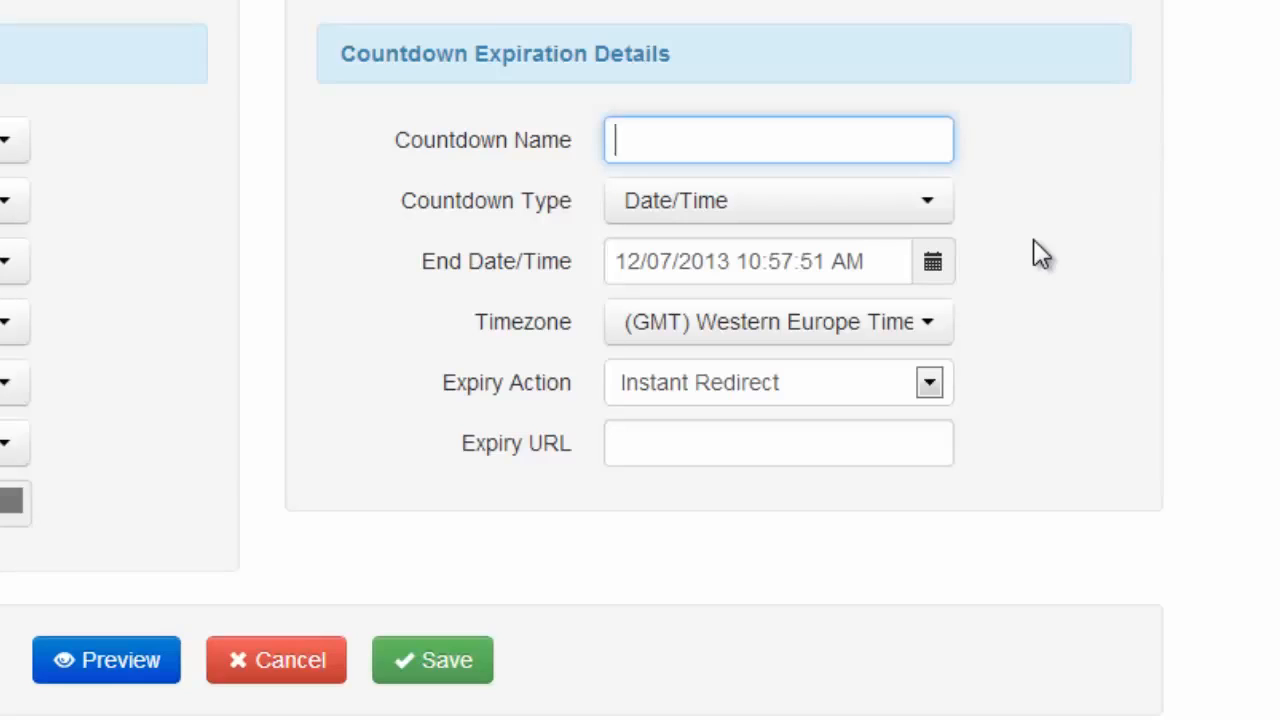
pyautogui.write('tEST')
pyautogui.hotkey('ctrl', 'a')
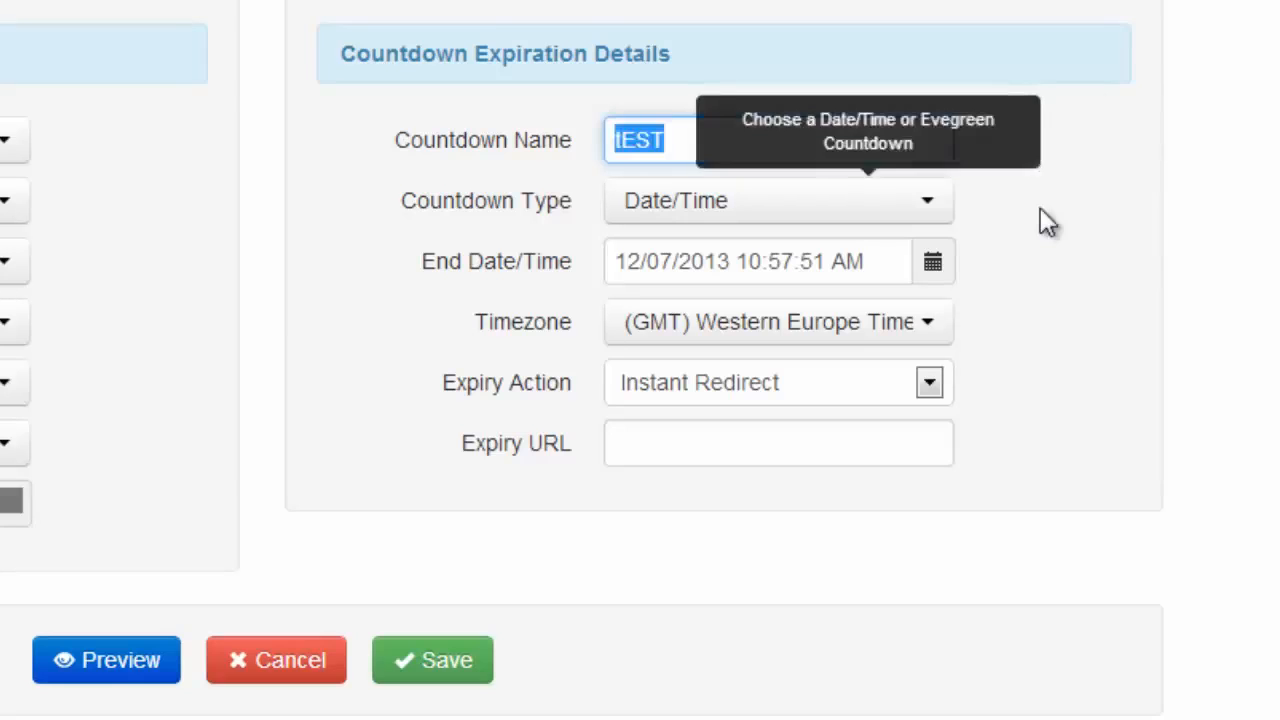
pyautogui.write('Test Countdown 2')
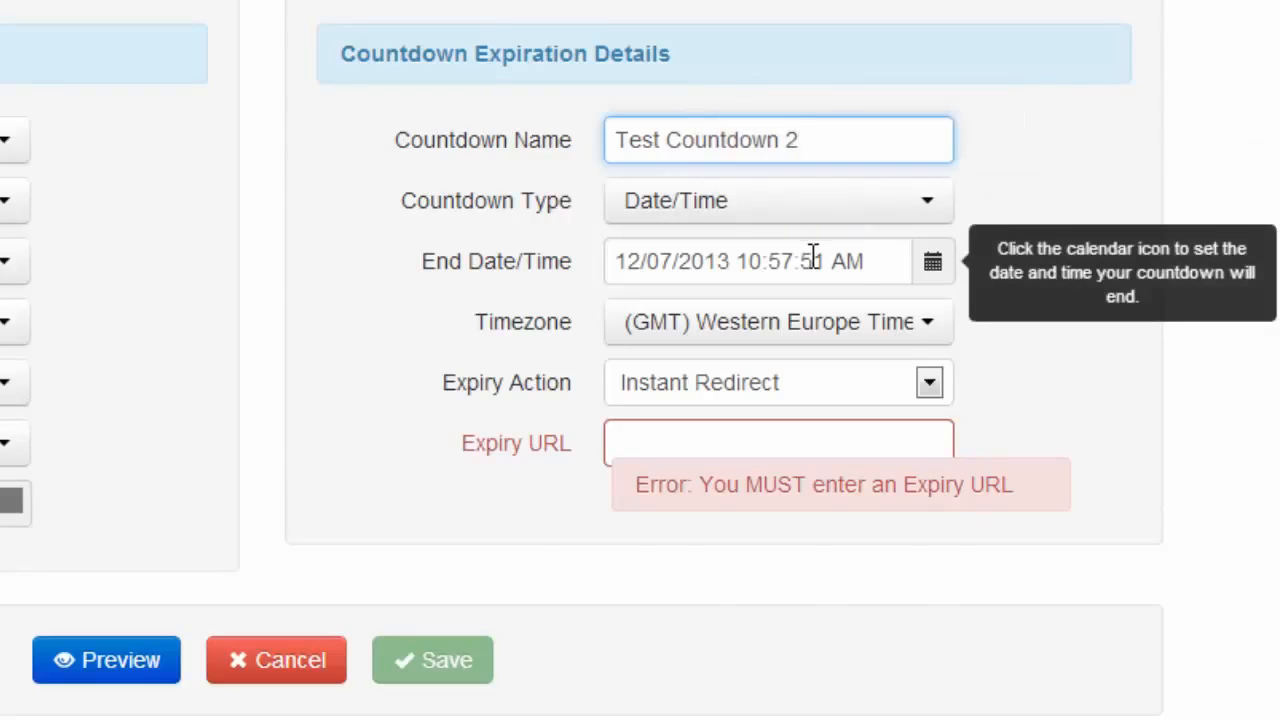
# Set the countdown's end date to December 25, 2013 in the date picker
pyautogui.click(933, 263)
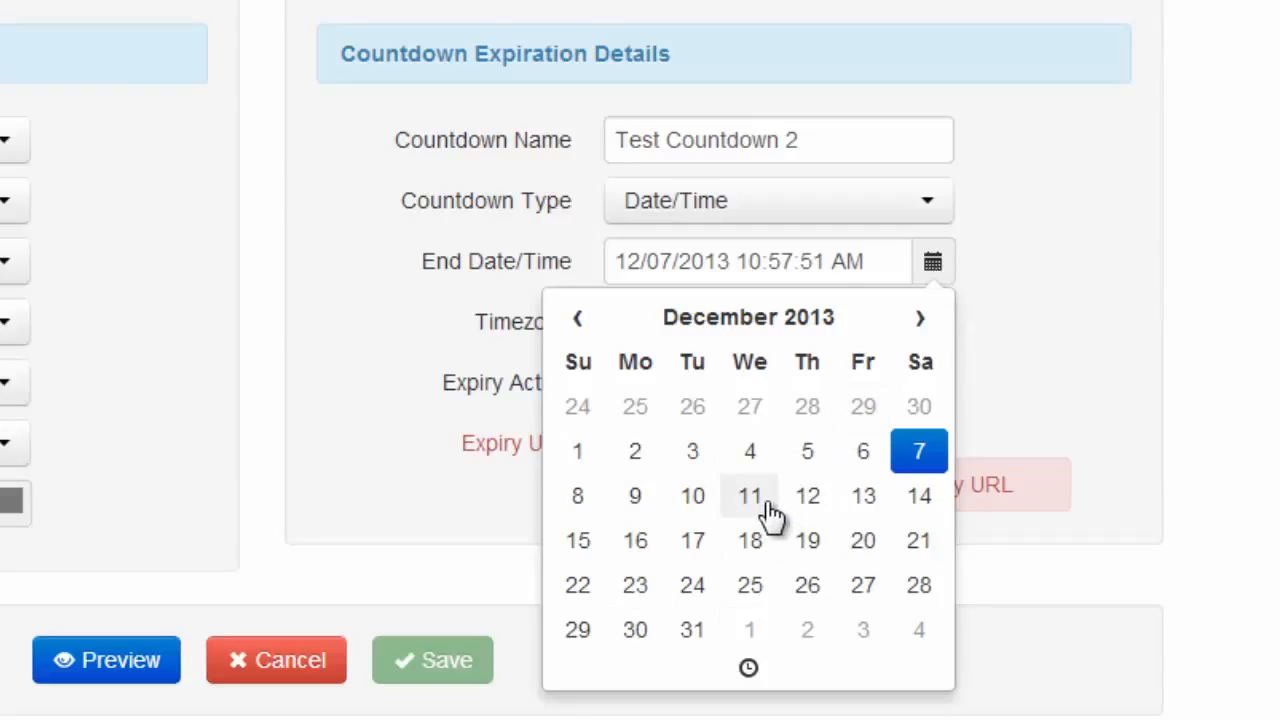
pyautogui.click(750, 588)
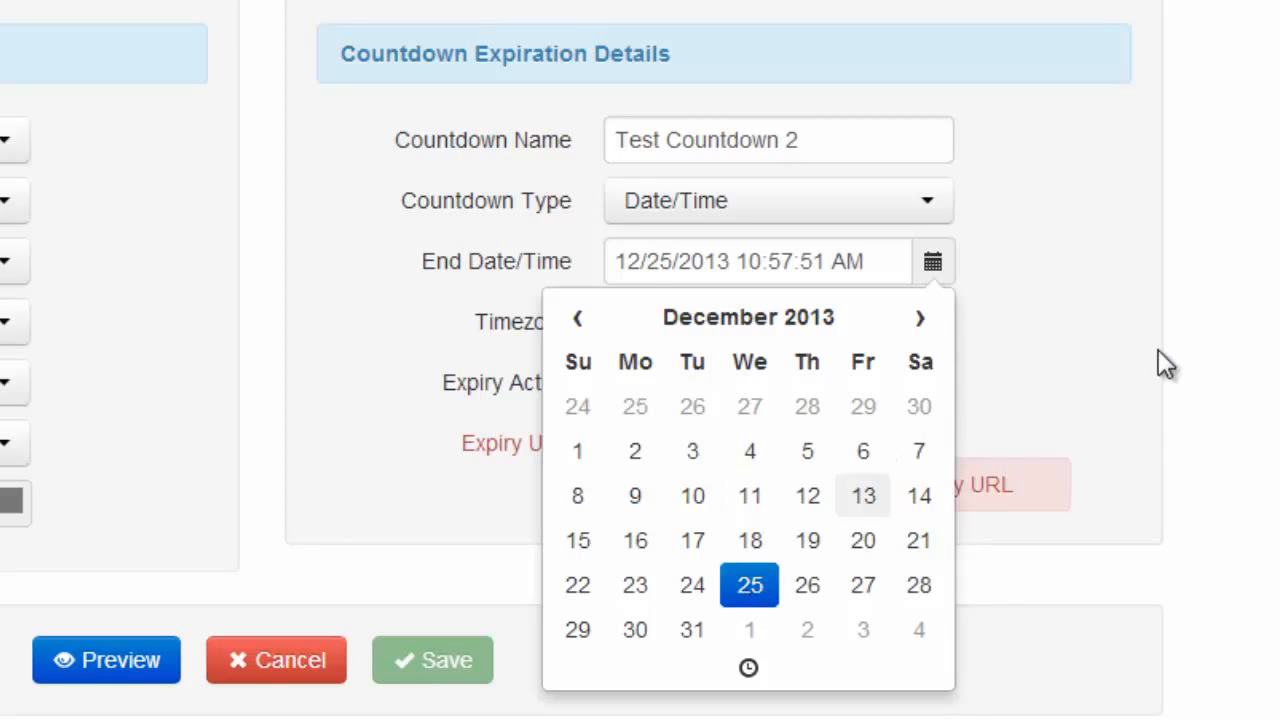
pyautogui.click(1058, 270)
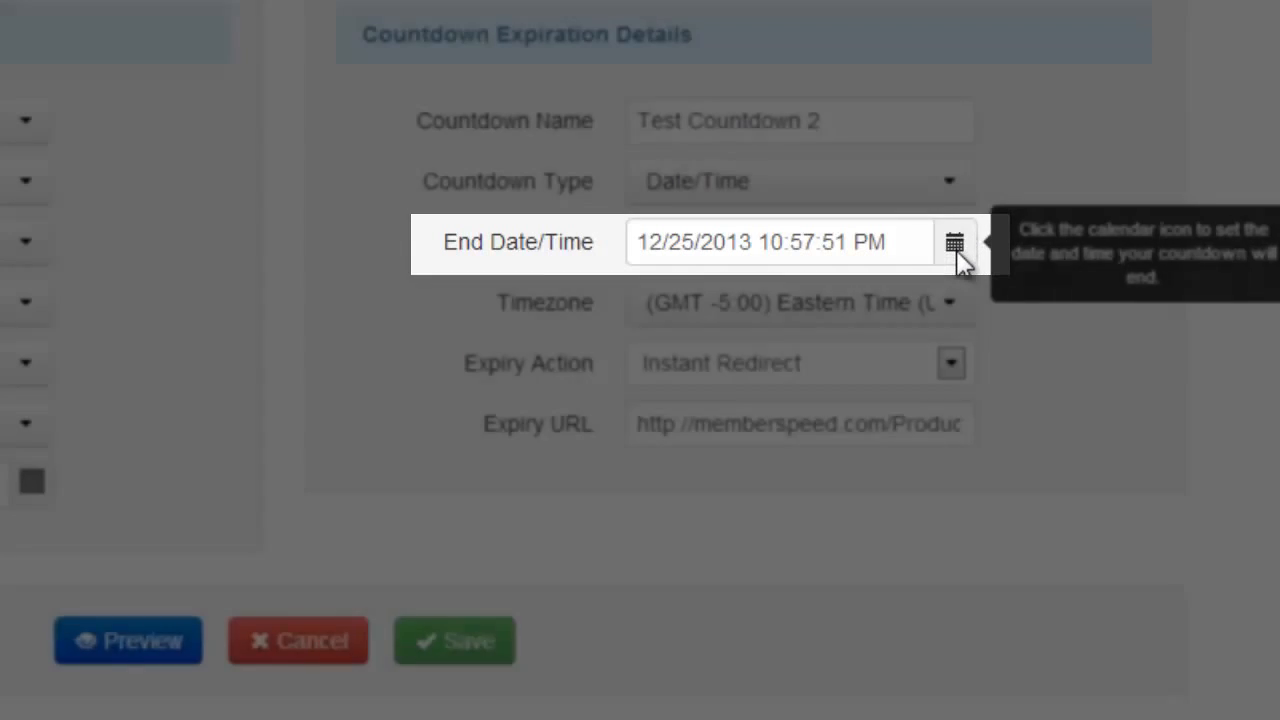
# Set the countdown's end time to 9:30 PM, choosing hour 09 and minute 30
pyautogui.click(955, 245)
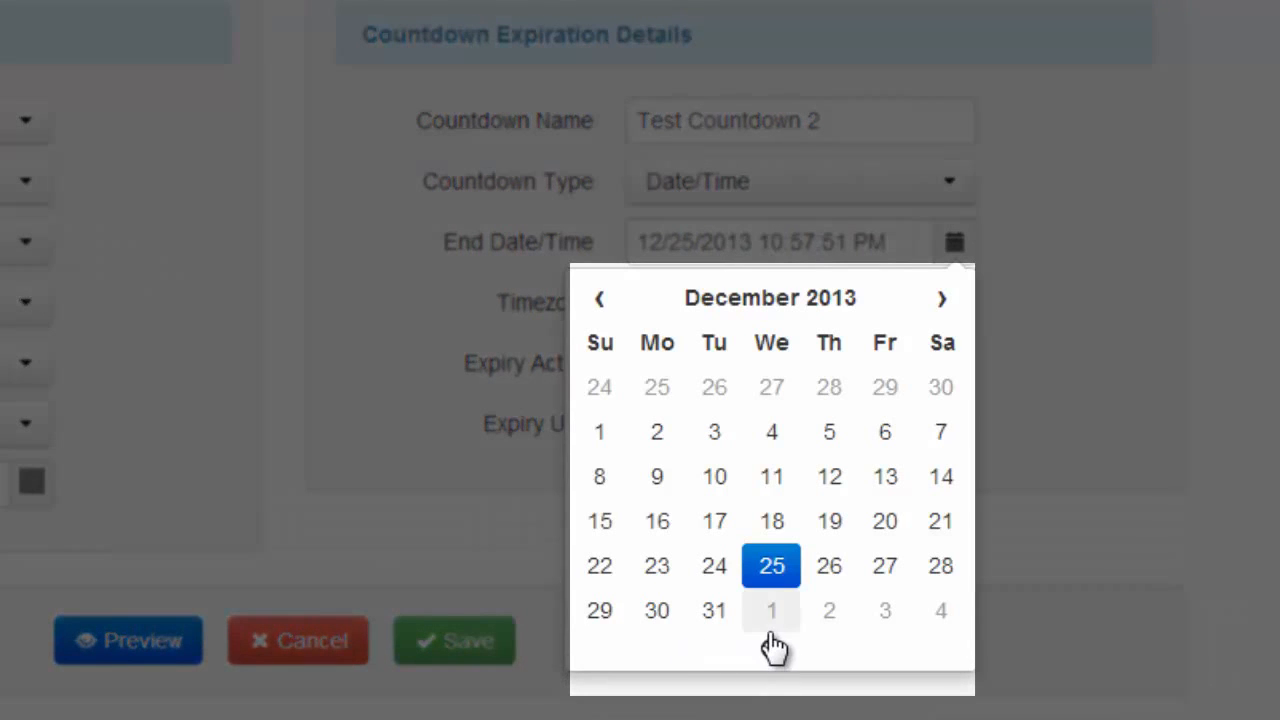
pyautogui.click(776, 656)
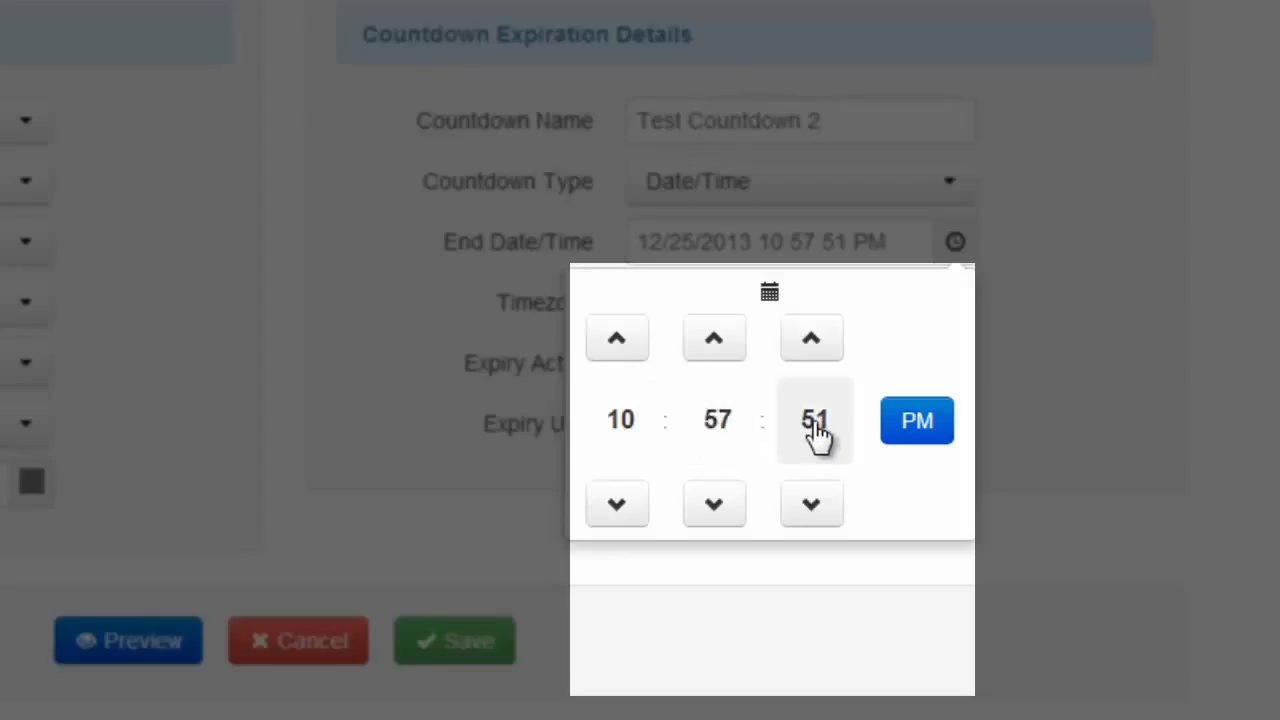
pyautogui.click(613, 510)
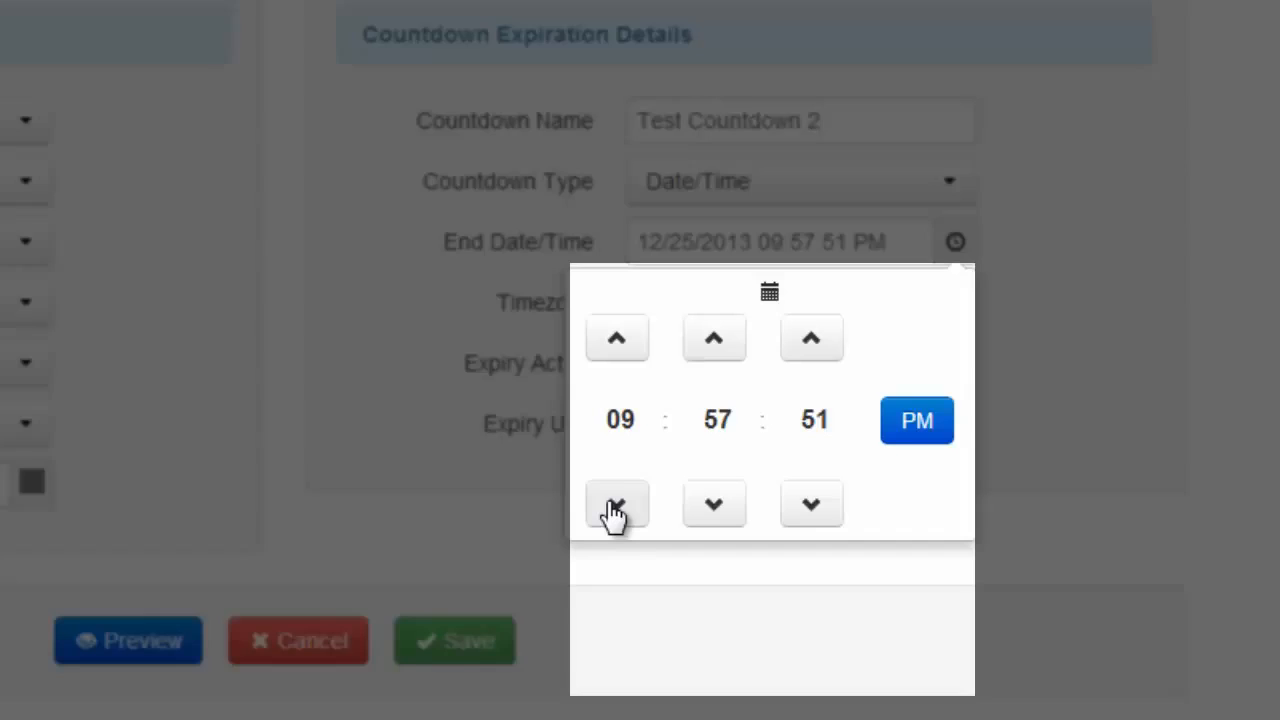
pyautogui.click(726, 430)
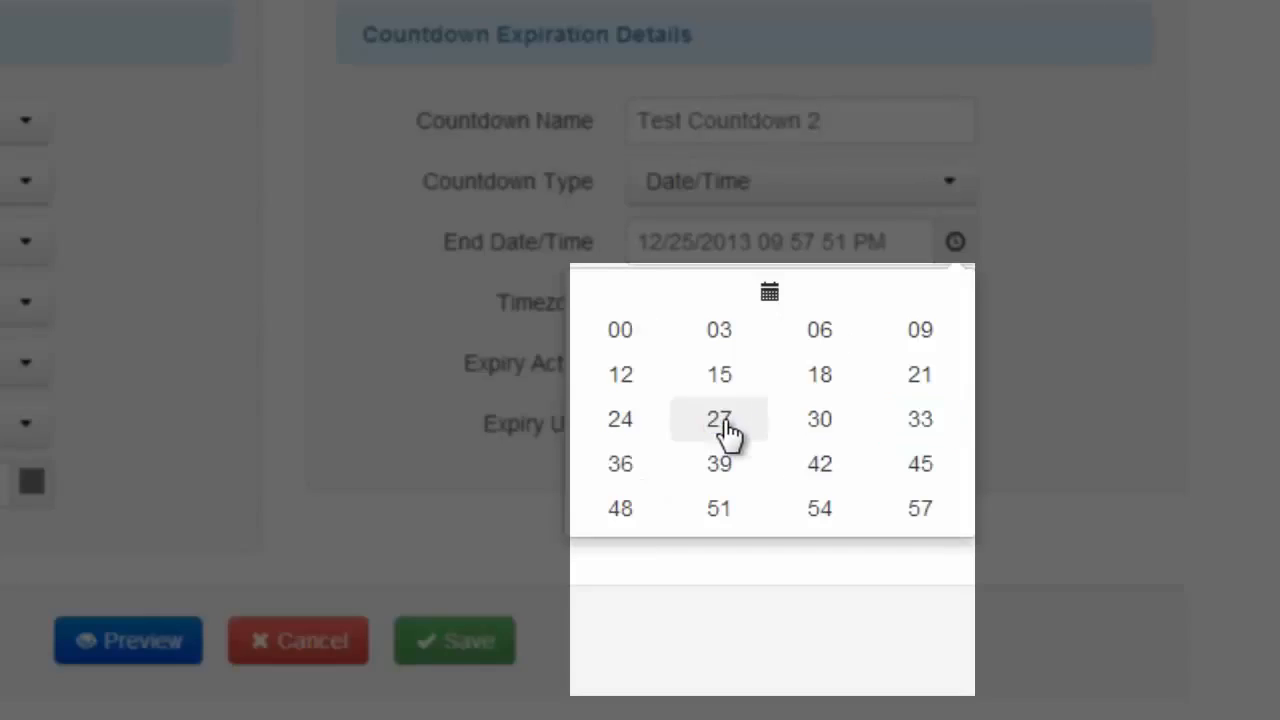
pyautogui.click(840, 433)
pyautogui.click(934, 431)
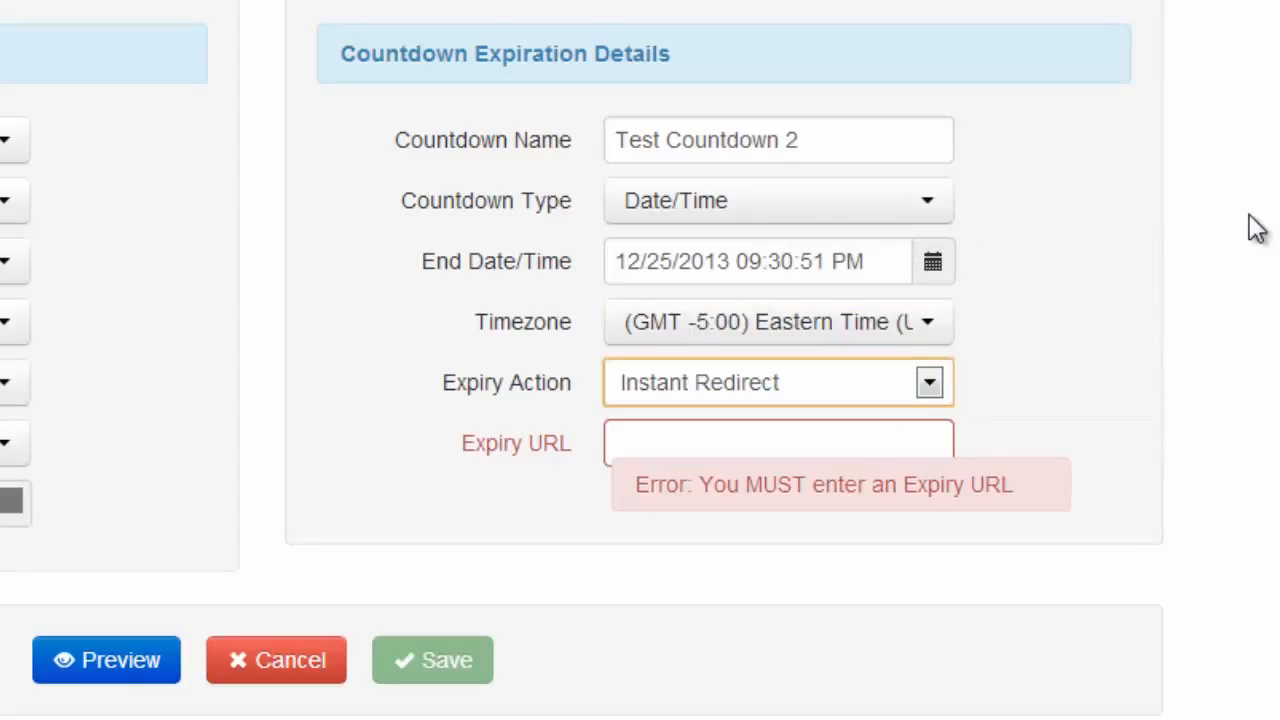
# Switch the countdown type from a fixed date and time to Evergreen
pyautogui.click(845, 205)
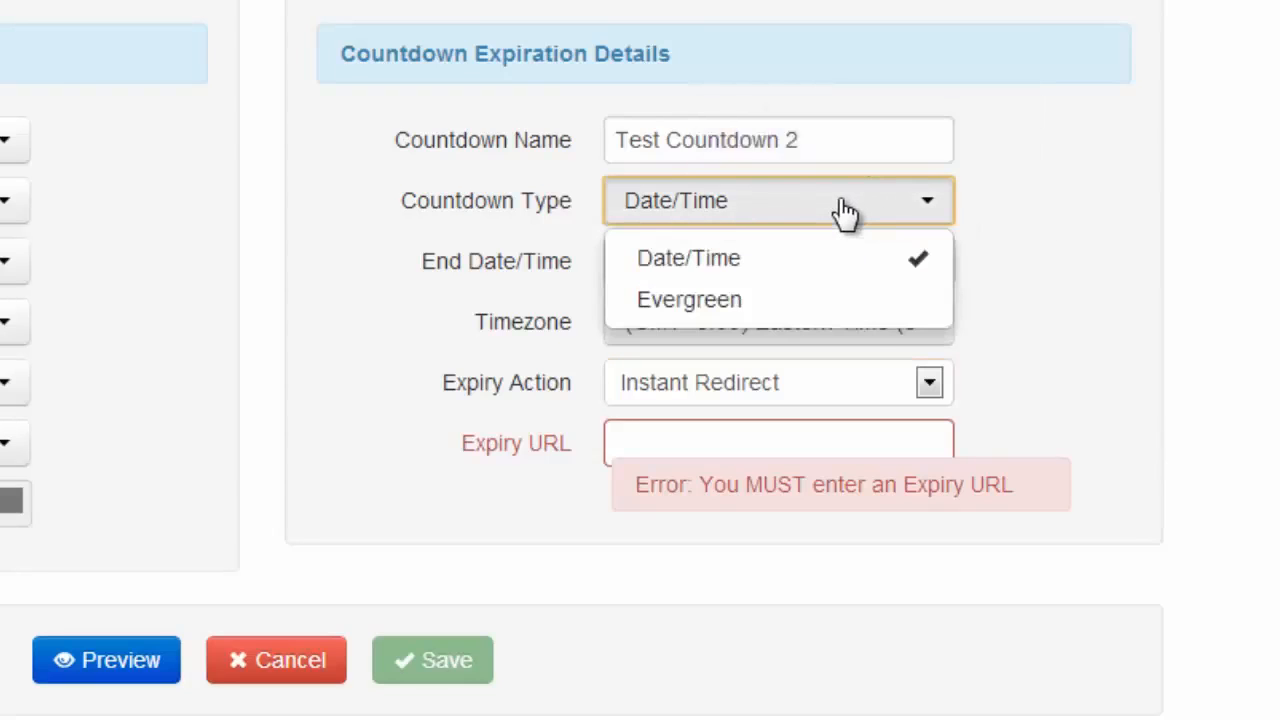
pyautogui.click(770, 312)
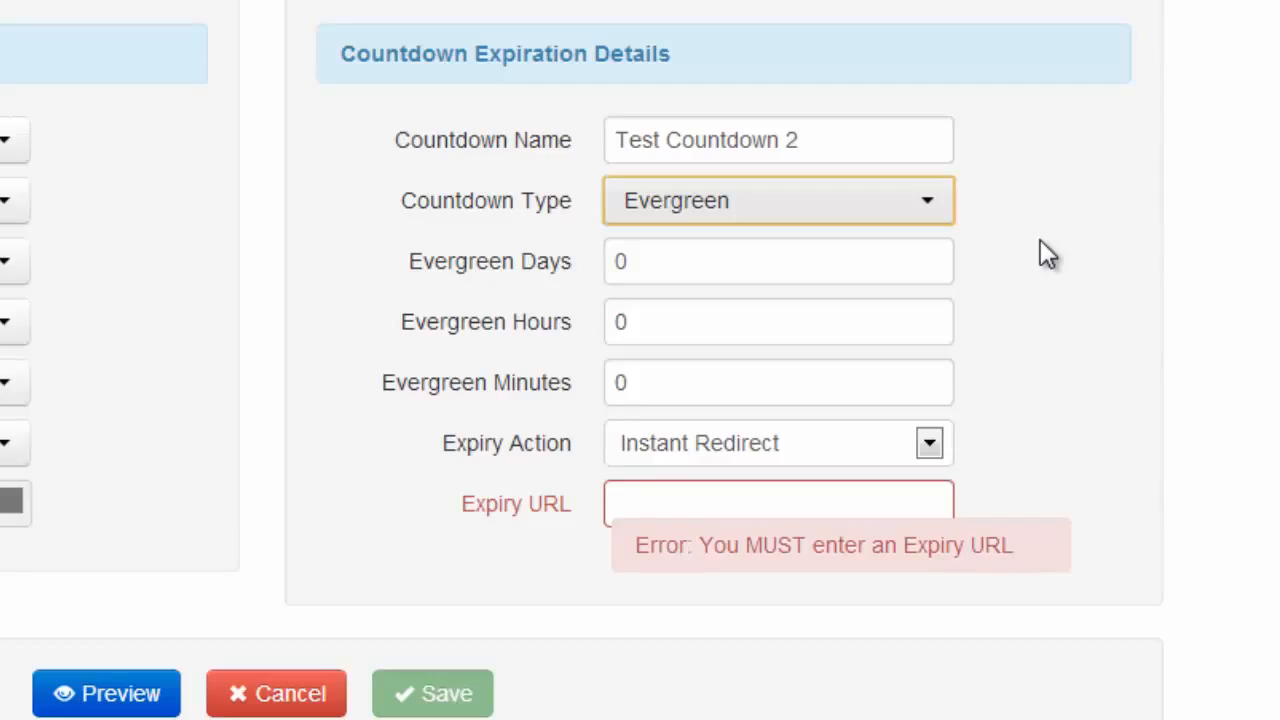
pyautogui.click(1040, 252)
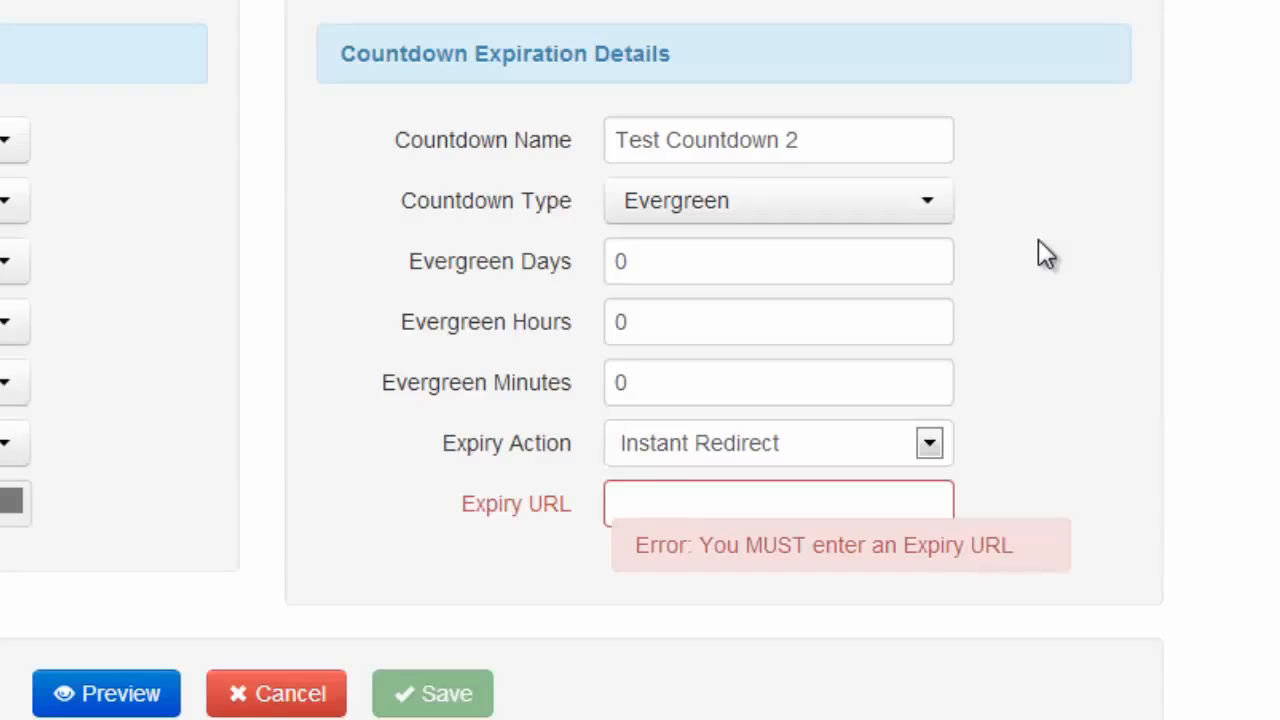
# Set Evergreen Days to 2 in the expiration details and check the Evergreen hours and minutes fields
pyautogui.click(540, 270)
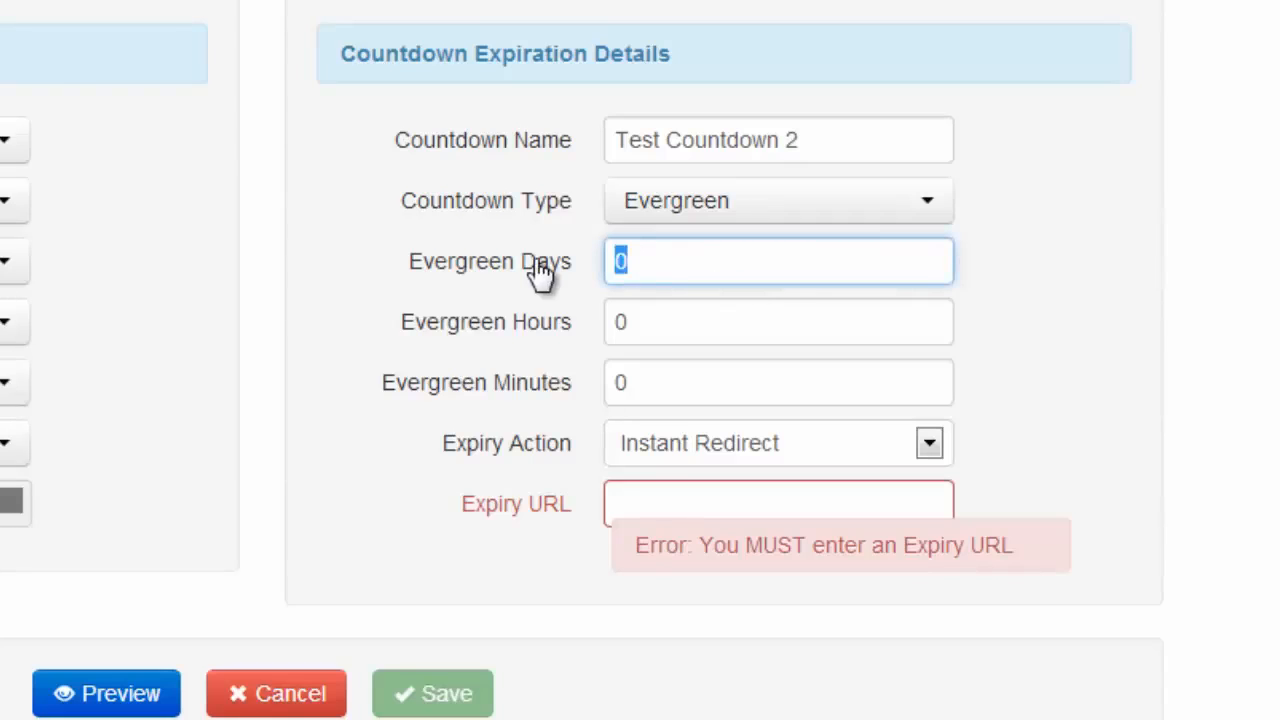
pyautogui.write('2')
pyautogui.click(1165, 295)
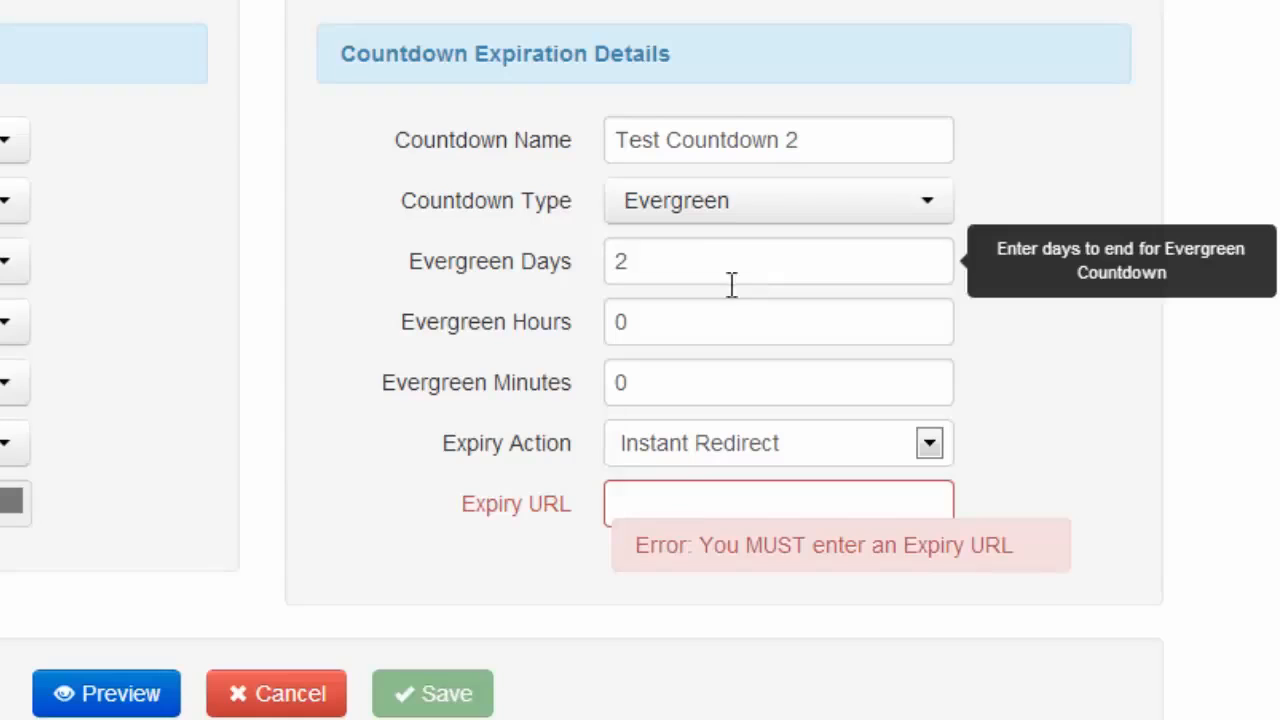
pyautogui.doubleClick(610, 261)
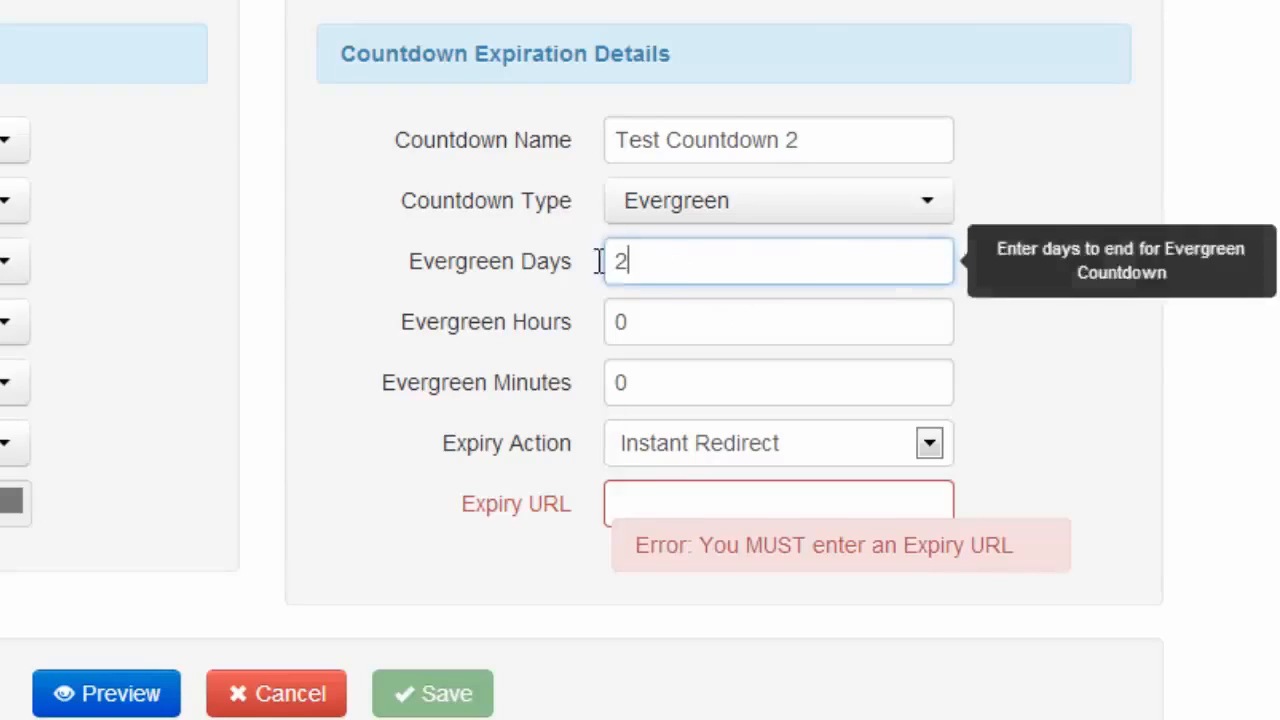
pyautogui.doubleClick(620, 321)
pyautogui.doubleClick(612, 382)
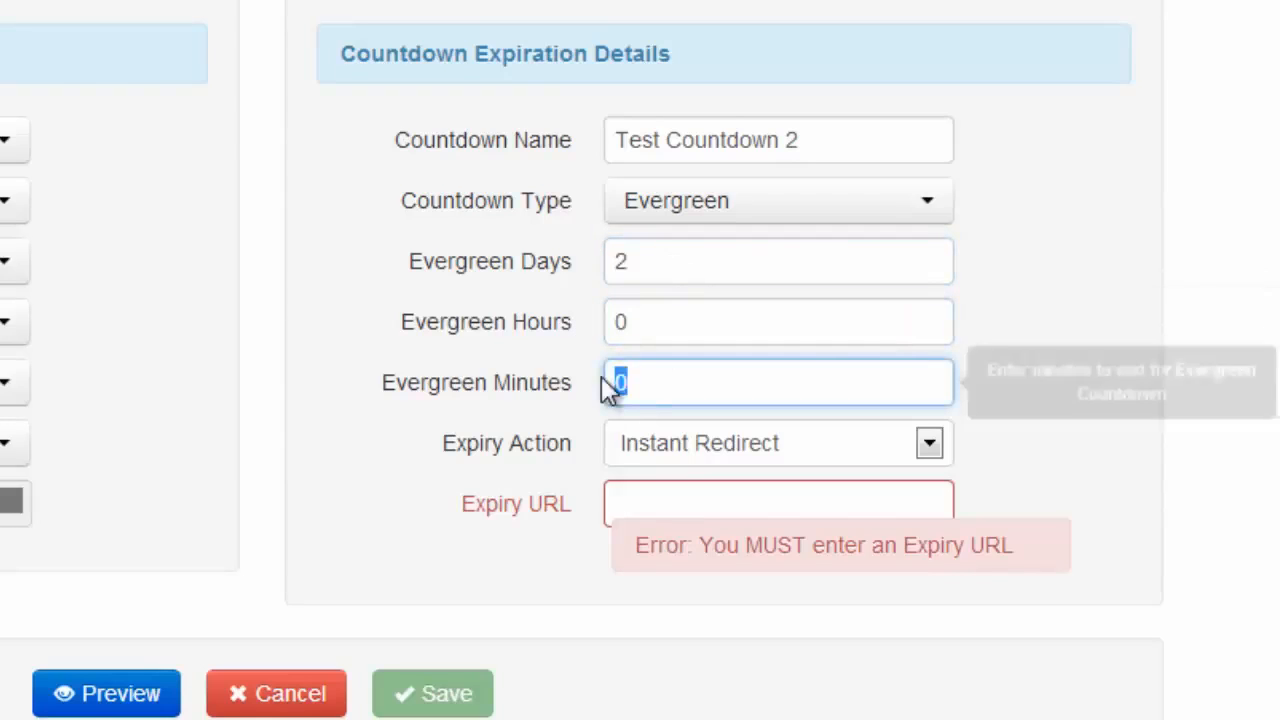
# Switch the countdown type back to Date/Time
pyautogui.click(735, 210)
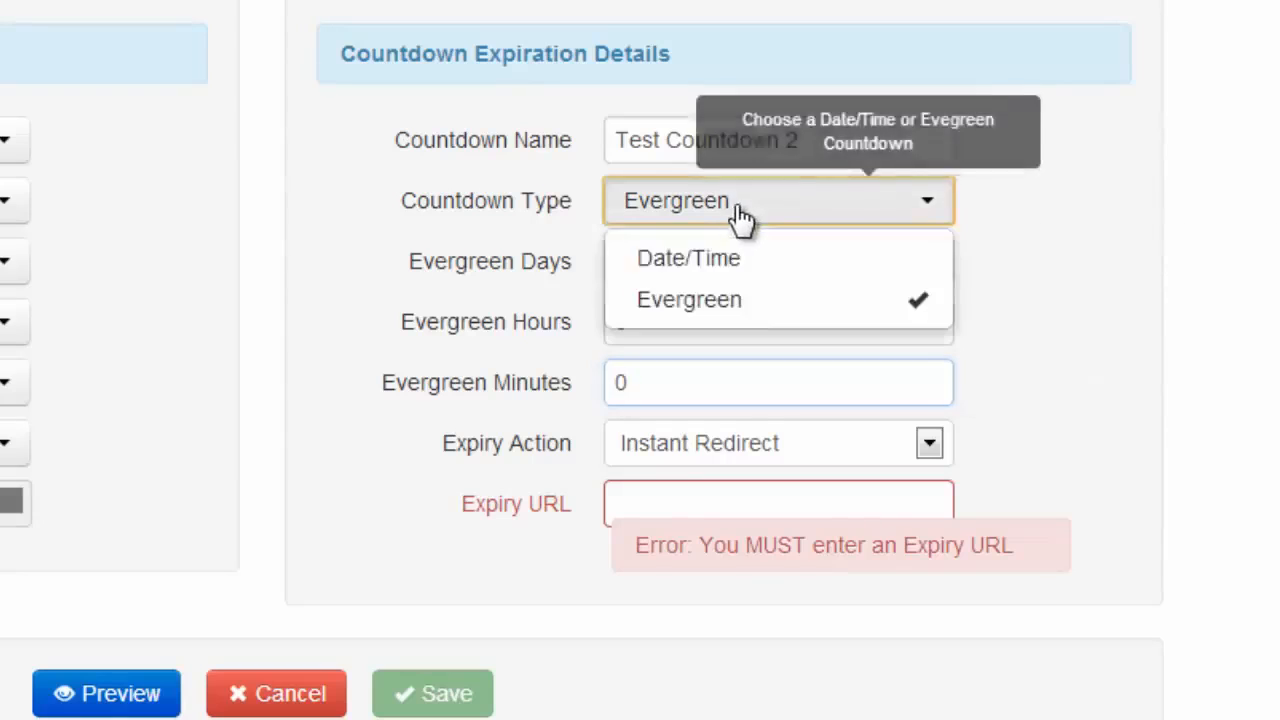
pyautogui.click(742, 262)
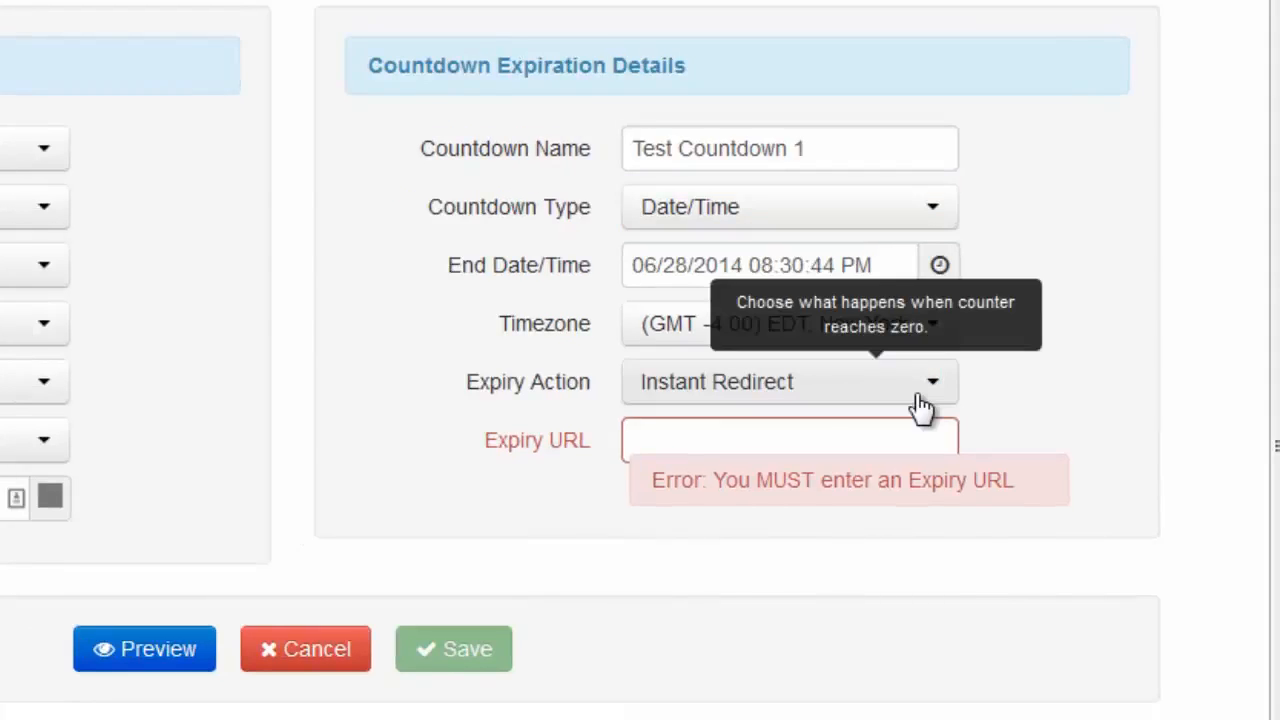
# Try the Add 1 Day and Add Custom Time expiry actions, and check the custom time fields
pyautogui.click(920, 400)
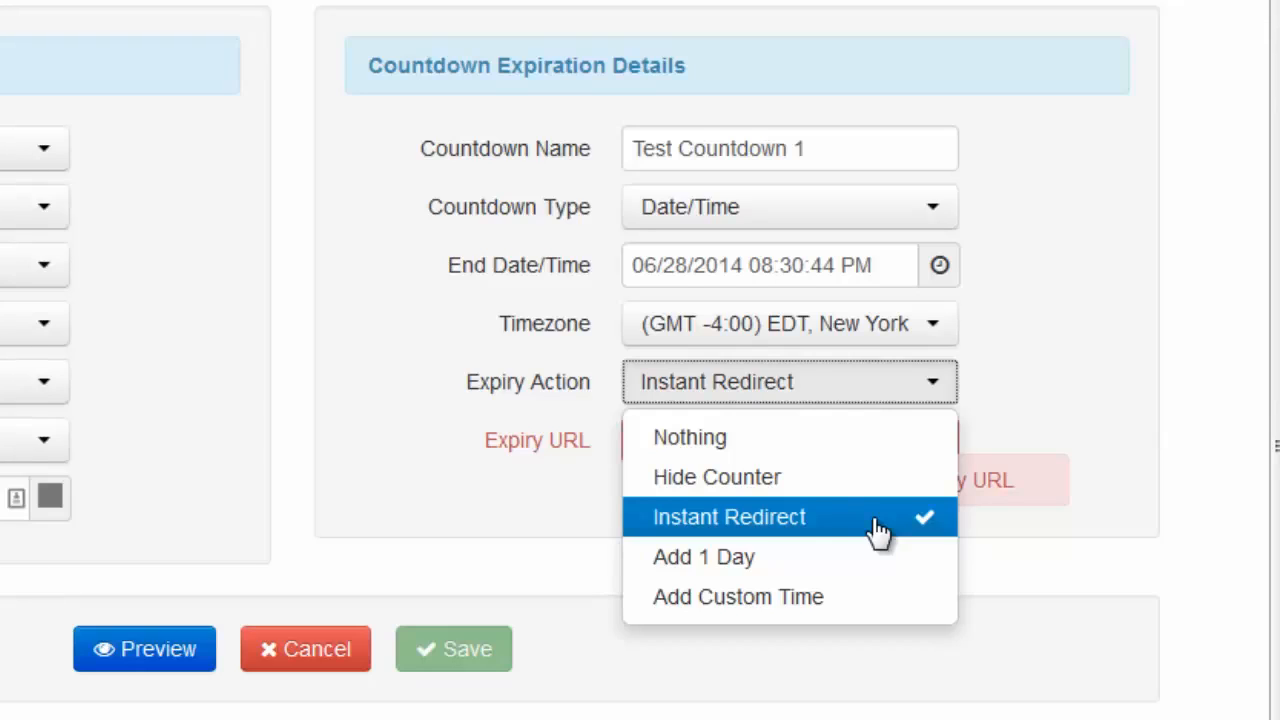
pyautogui.click(860, 558)
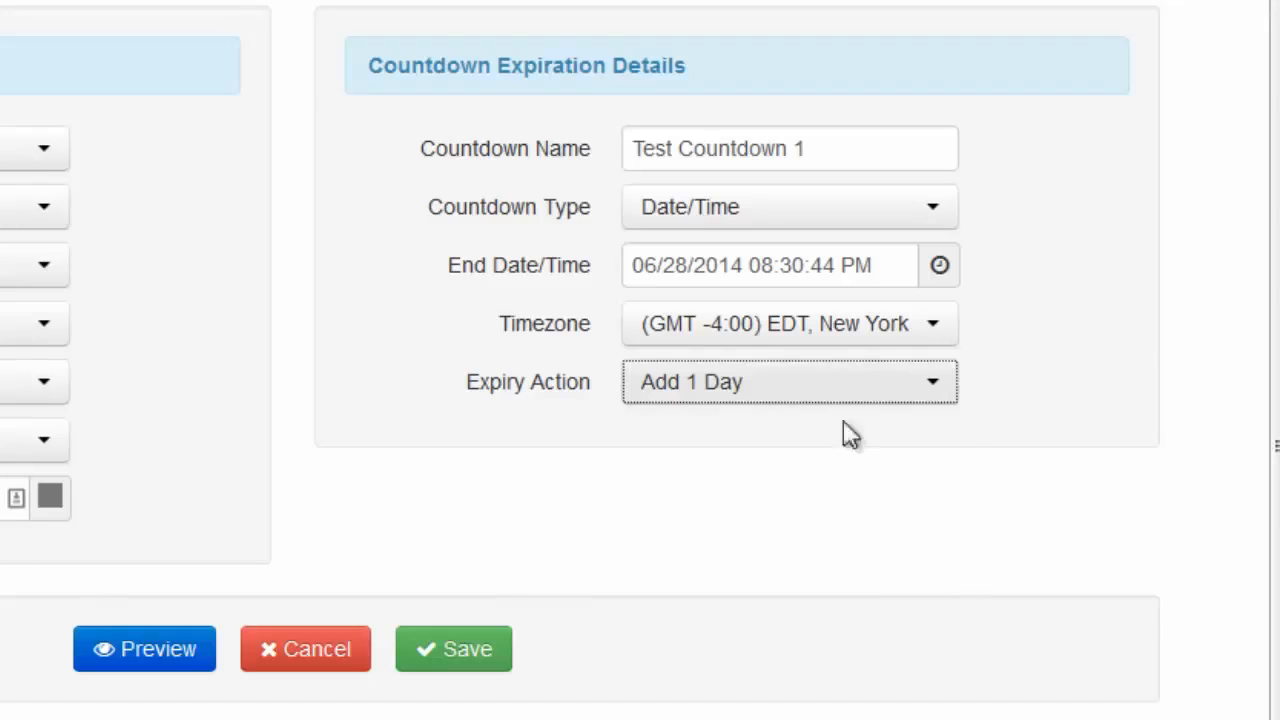
pyautogui.click(850, 385)
pyautogui.click(797, 612)
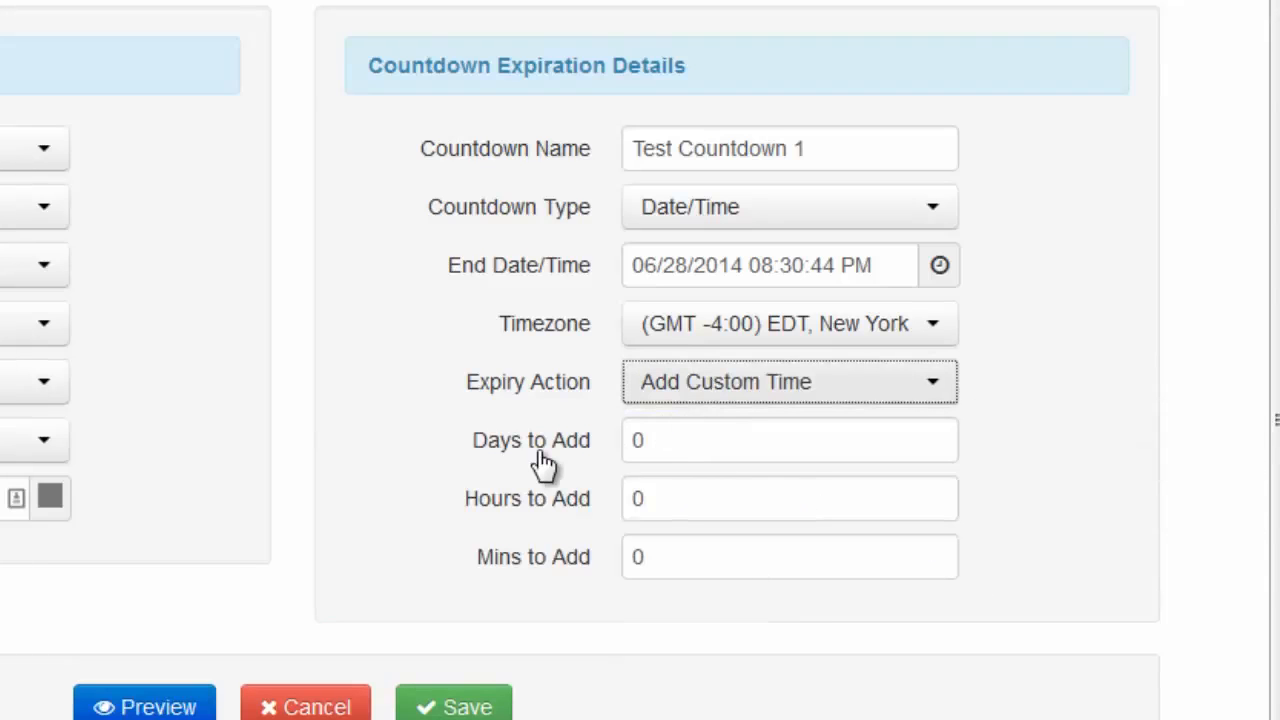
pyautogui.moveTo(660, 489)
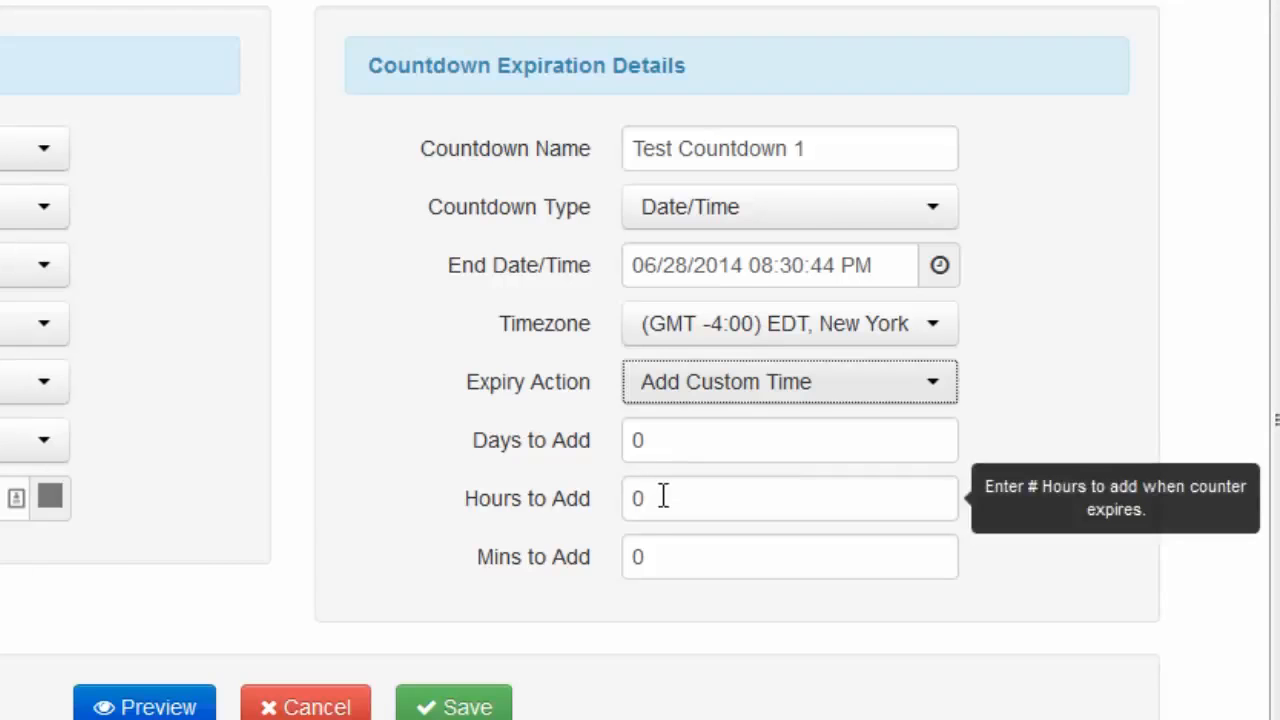
pyautogui.moveTo(663, 562)
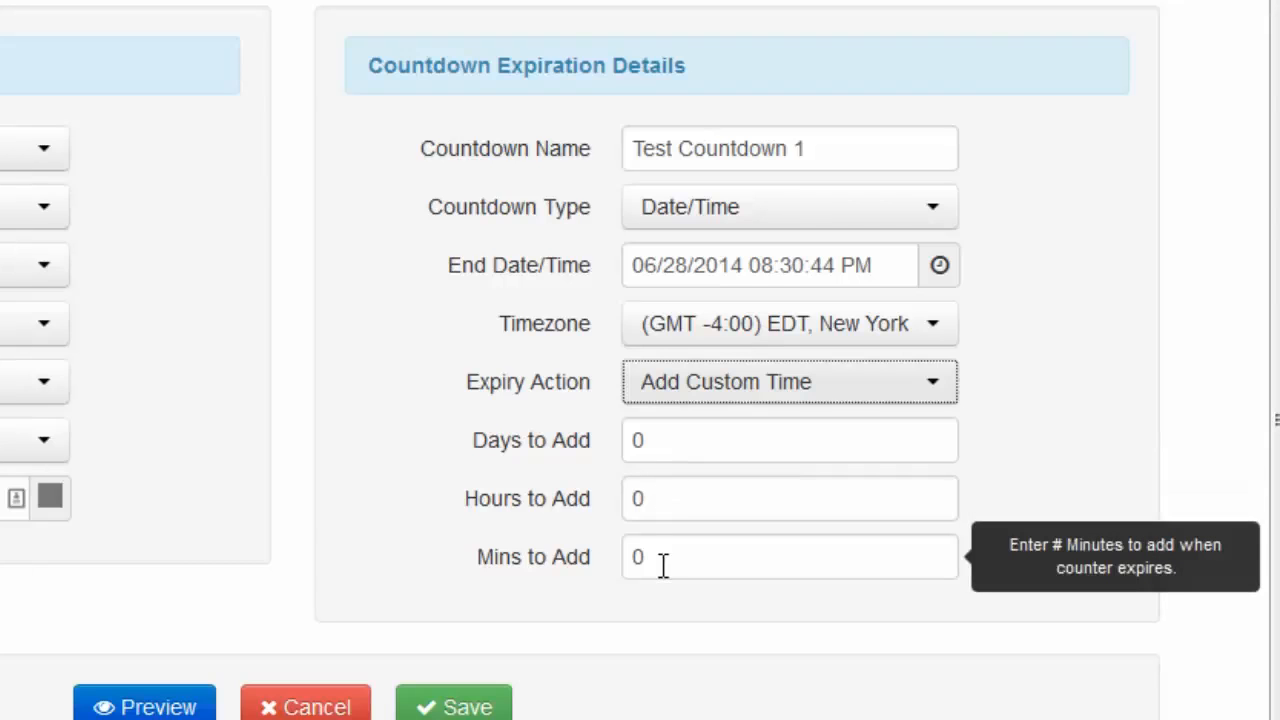
# Set the expiry action to Instant Redirect and enter the memberspeed.com product page address ending in product/index.html#ORDER as the Expiry URL
pyautogui.click(714, 387)
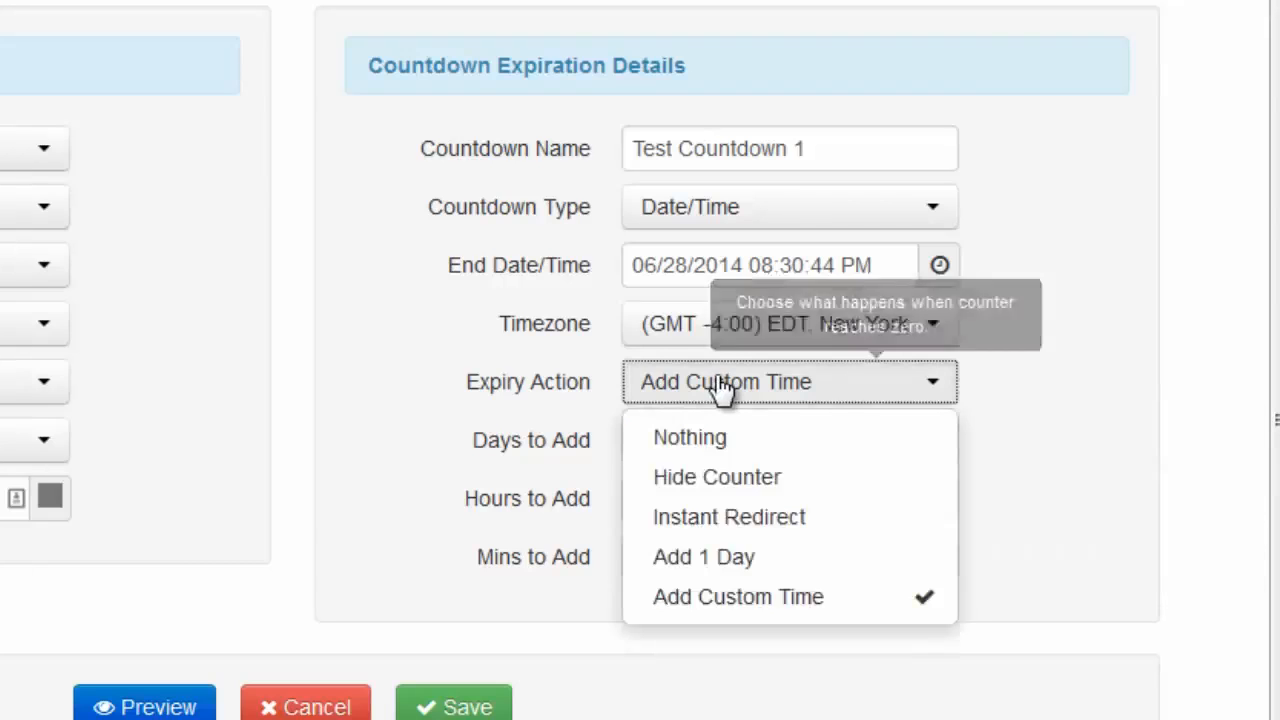
pyautogui.click(710, 516)
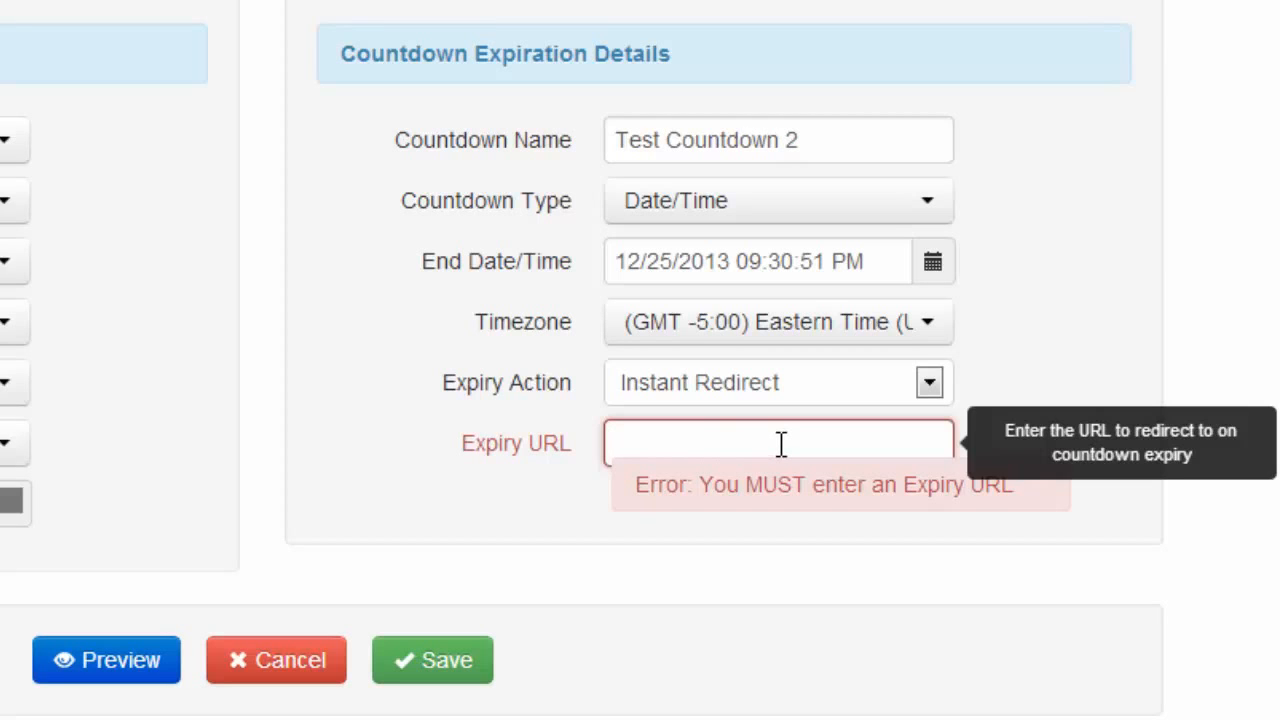
pyautogui.write('www.memberspeed.com')
pyautogui.hotkey('ctrl', 'a')
pyautogui.write('ager/product/index.html#ORDER')
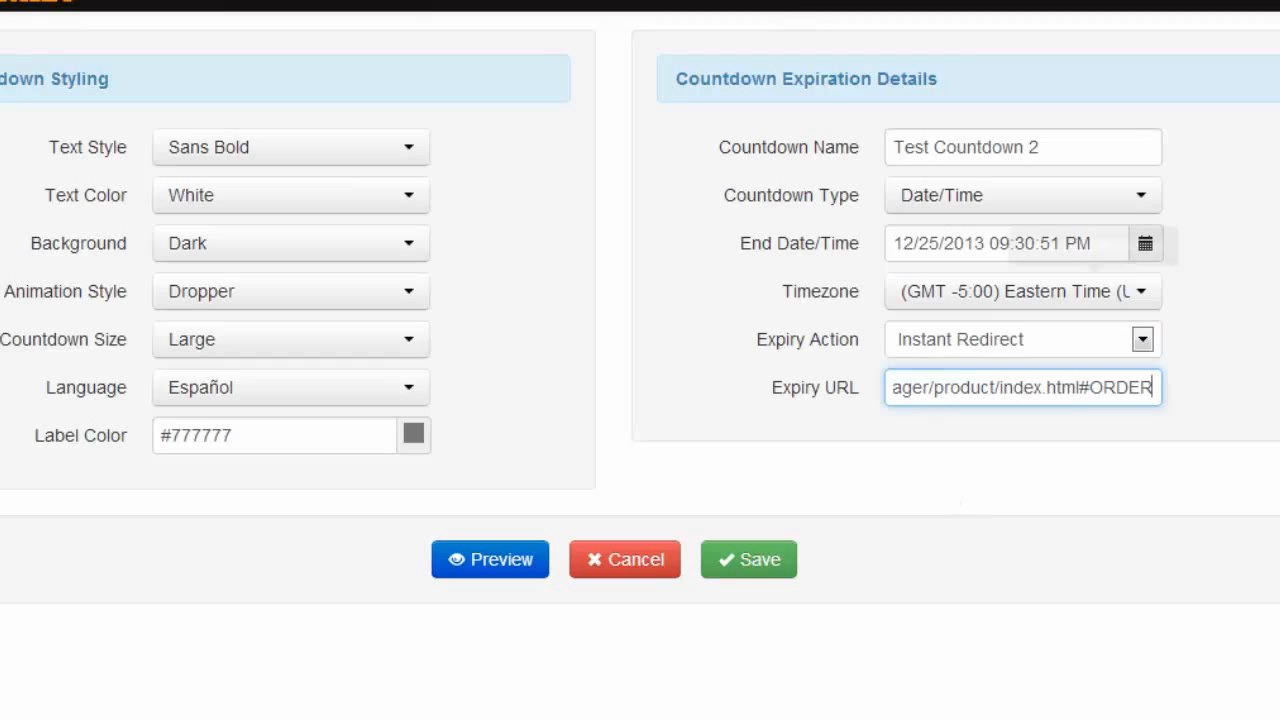
# Preview the finished countdown, close the preview and save the countdown
pyautogui.click(457, 563)
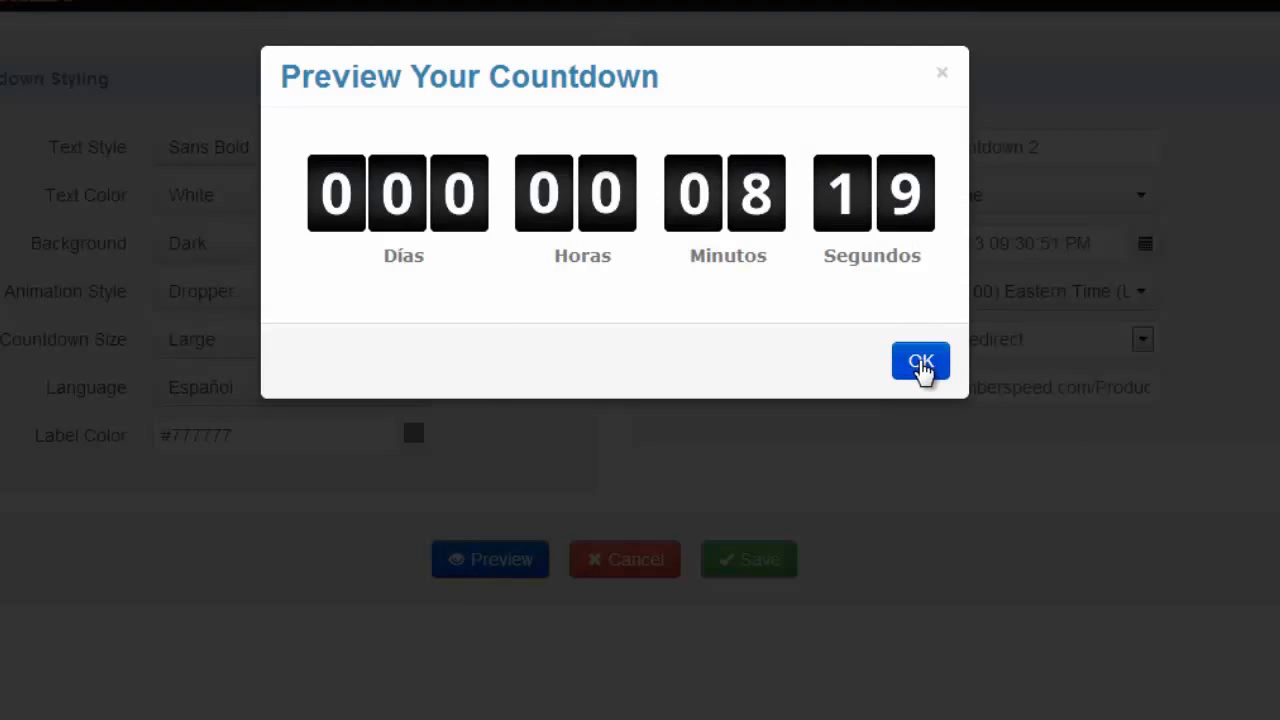
pyautogui.click(921, 364)
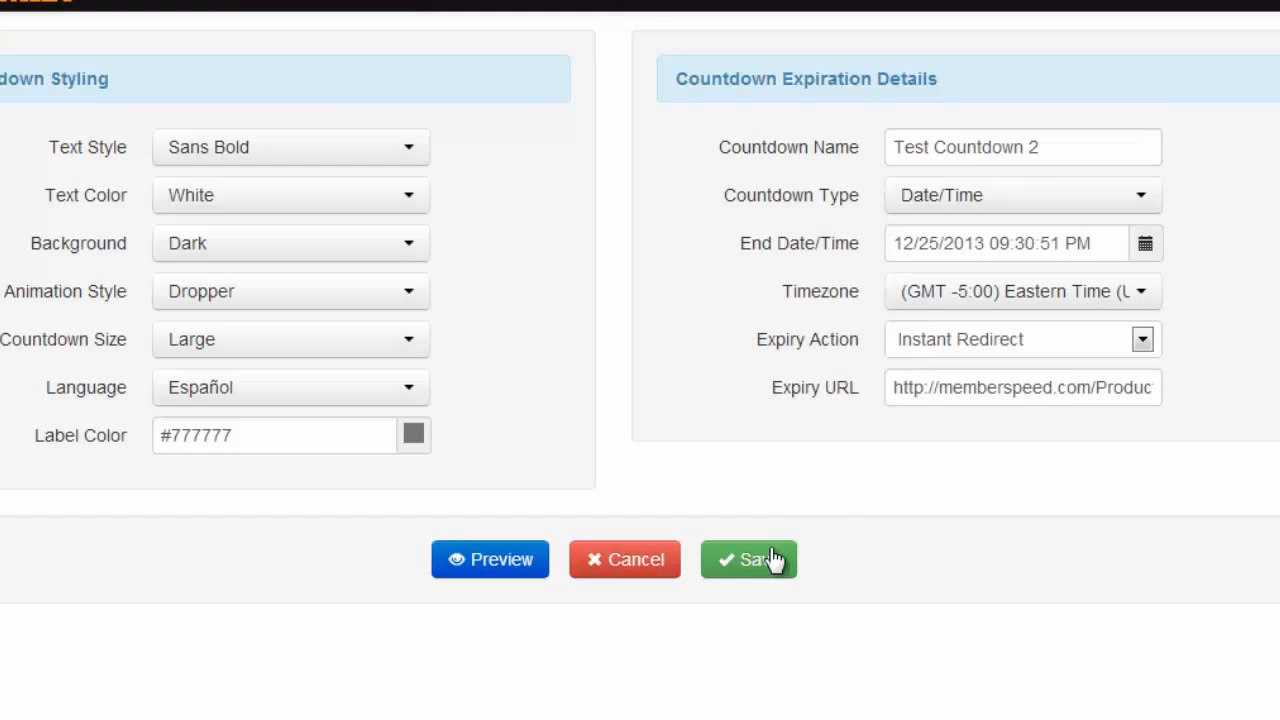
pyautogui.click(749, 563)
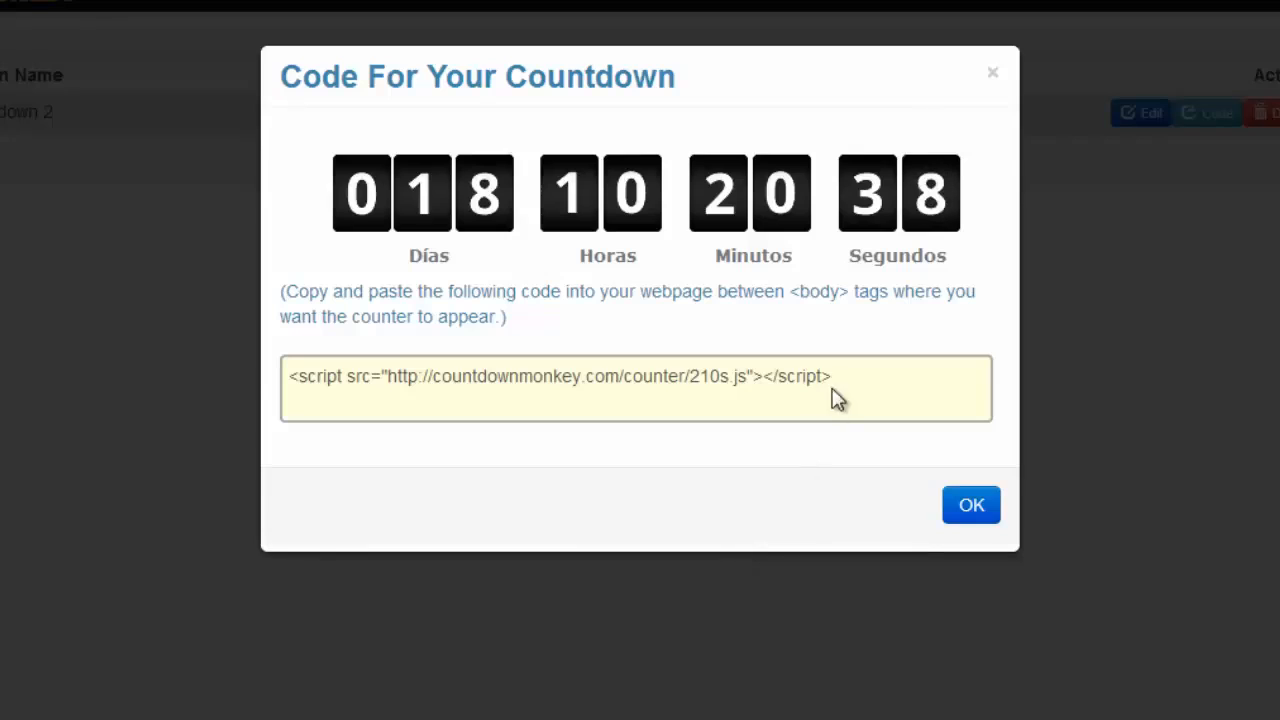
# Copy the script code generated for the countdown
pyautogui.moveTo(836, 380); pyautogui.dragTo(297, 381)
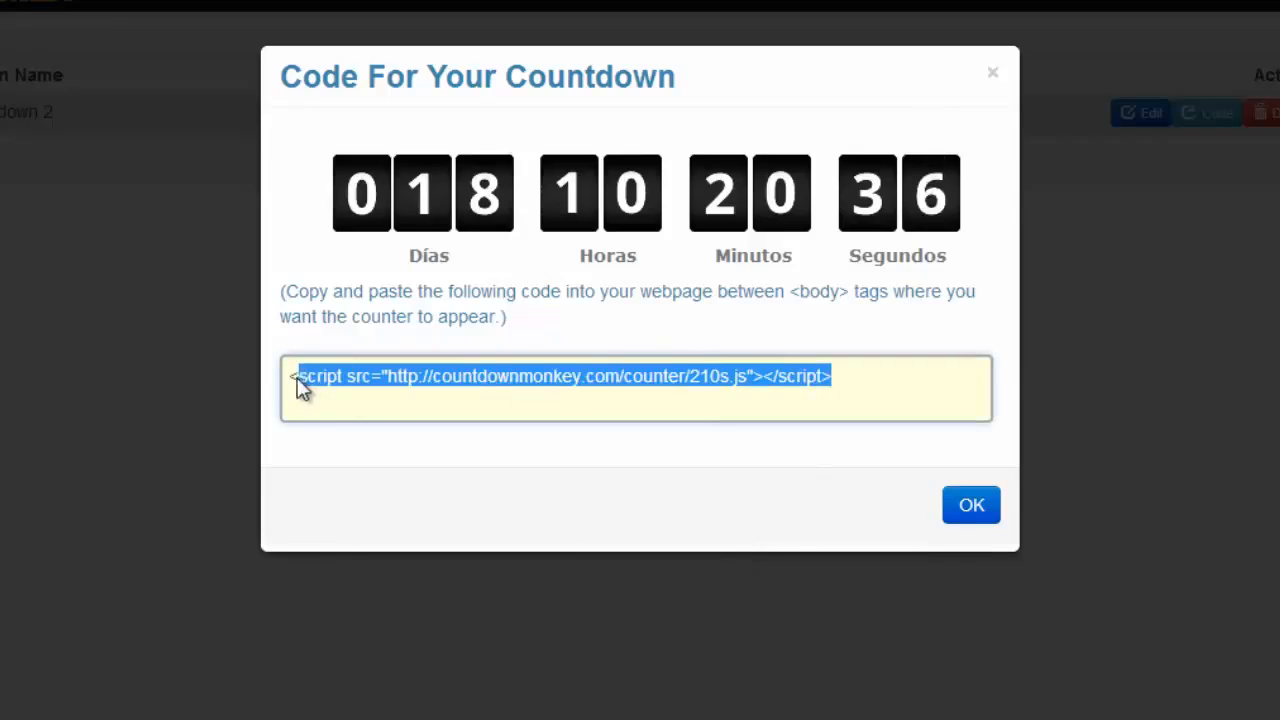
pyautogui.rightClick(537, 372)
pyautogui.click(595, 490)
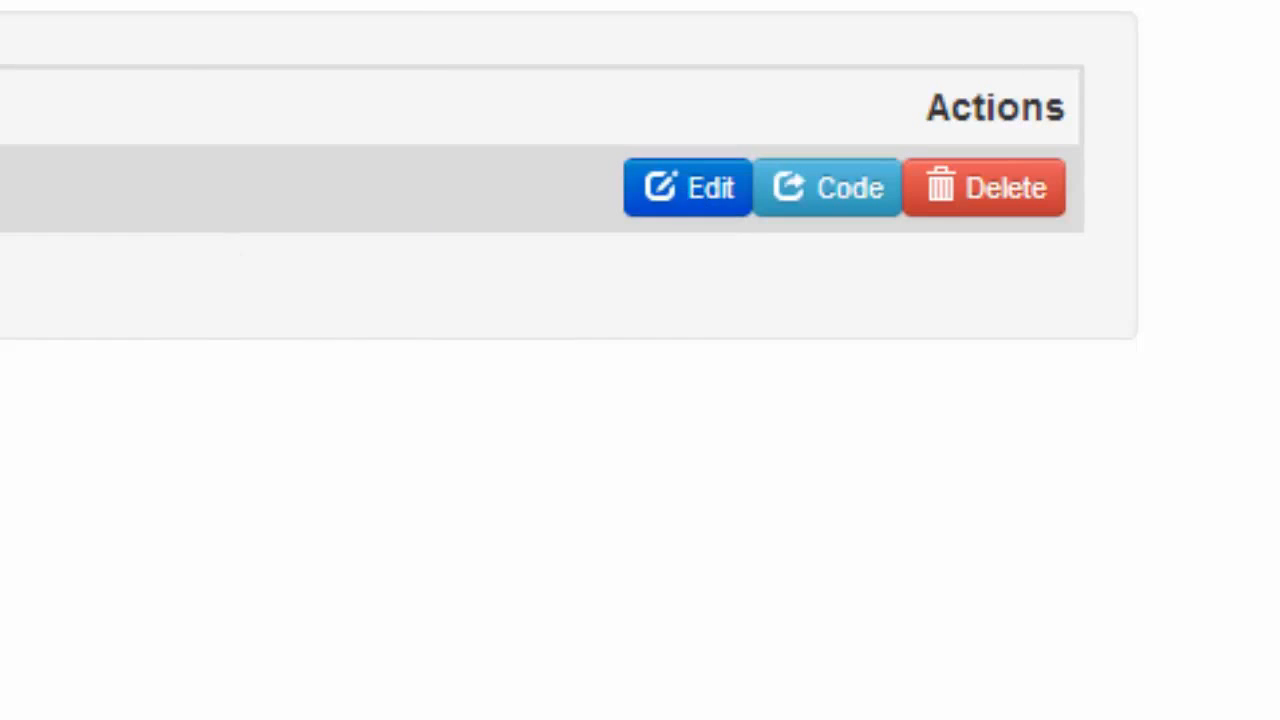
# Reopen the code of the saved countdown from the countdown list and close it again
pyautogui.click(848, 190)
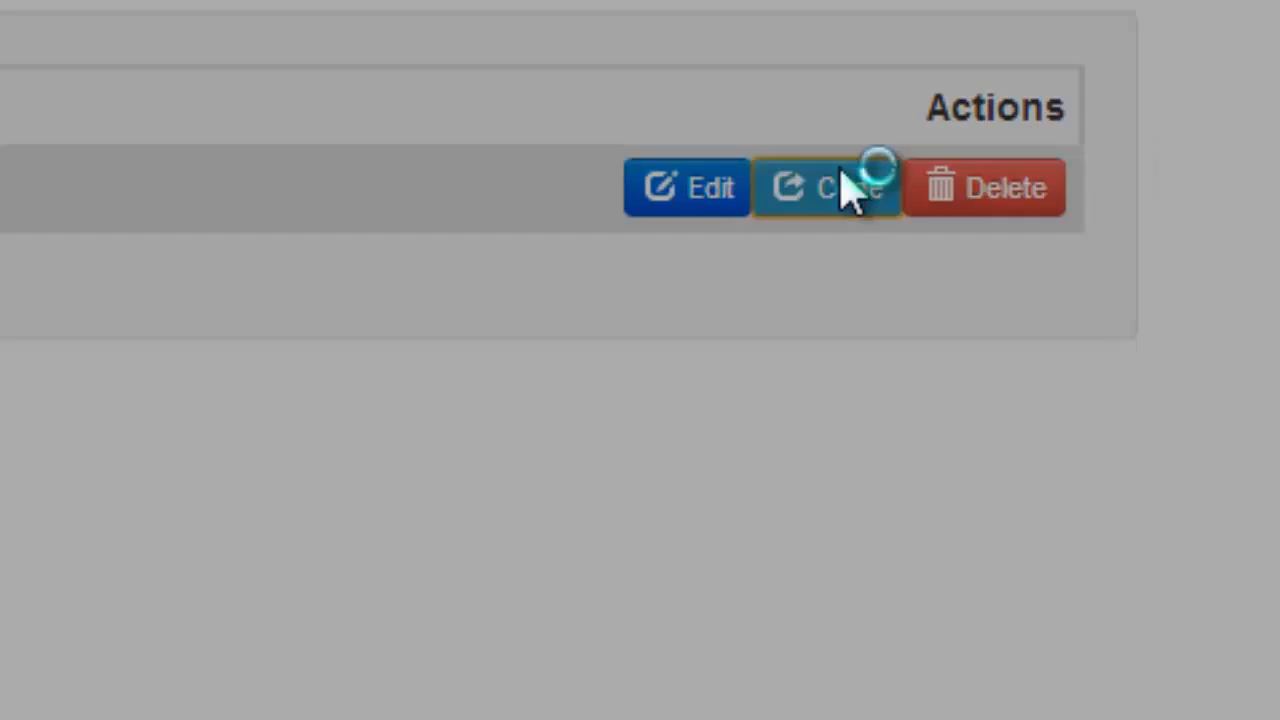
pyautogui.click(572, 530)
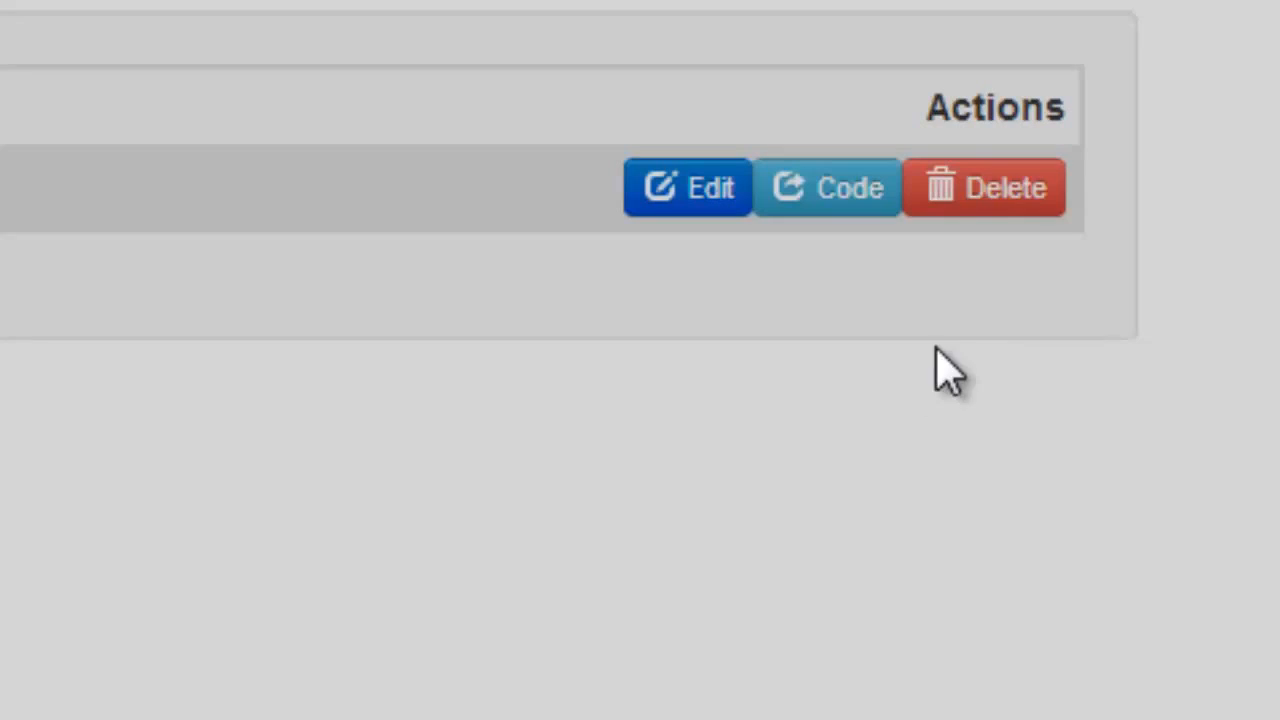